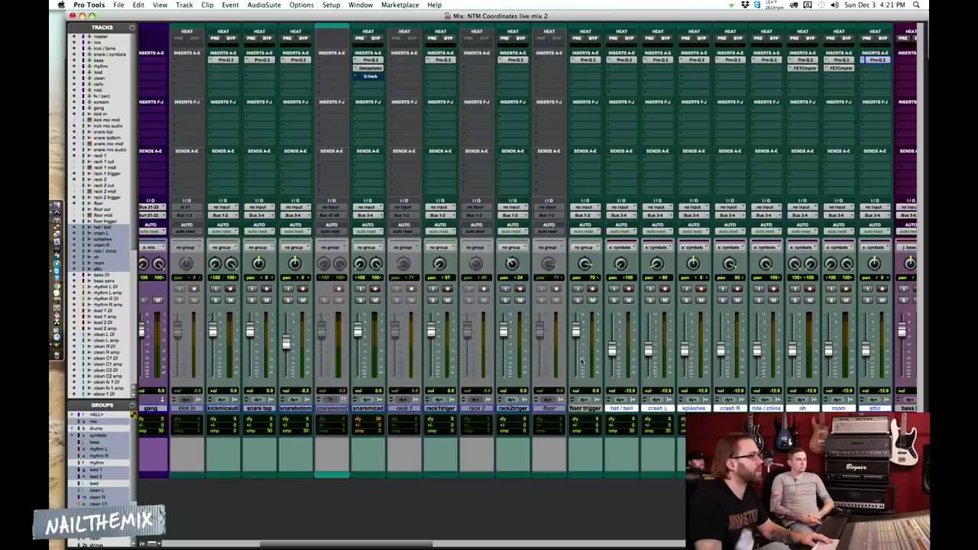
Mute all the instrument mix buses except kick / toms and snare / cymbals
{"action": "scroll", "coordinate": [705, 374], "scroll_direction": "left", "scroll_amount": 10}
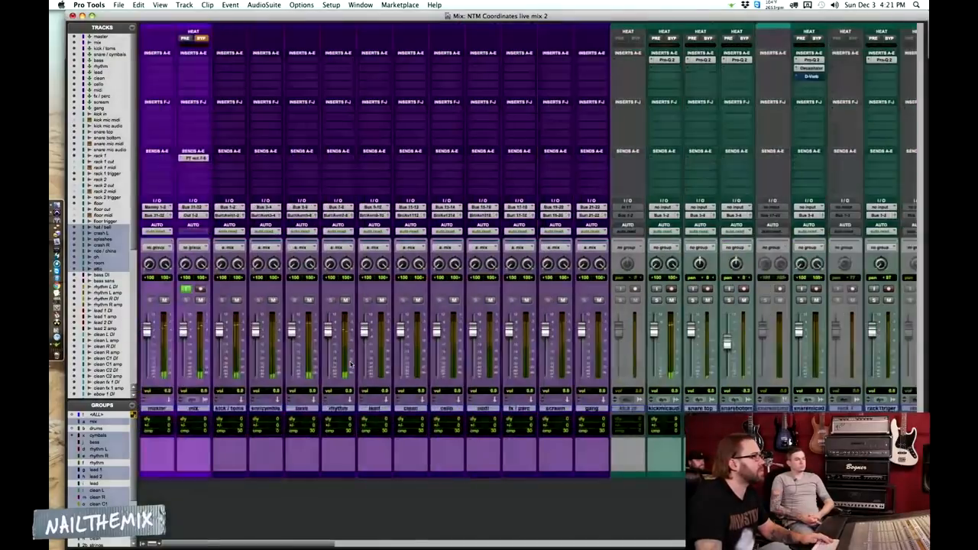
{"action": "left_click", "coordinate": [272, 300]}
{"action": "left_click", "coordinate": [272, 300], "text": "ctrl"}
{"action": "left_click", "coordinate": [238, 301], "text": "ctrl"}
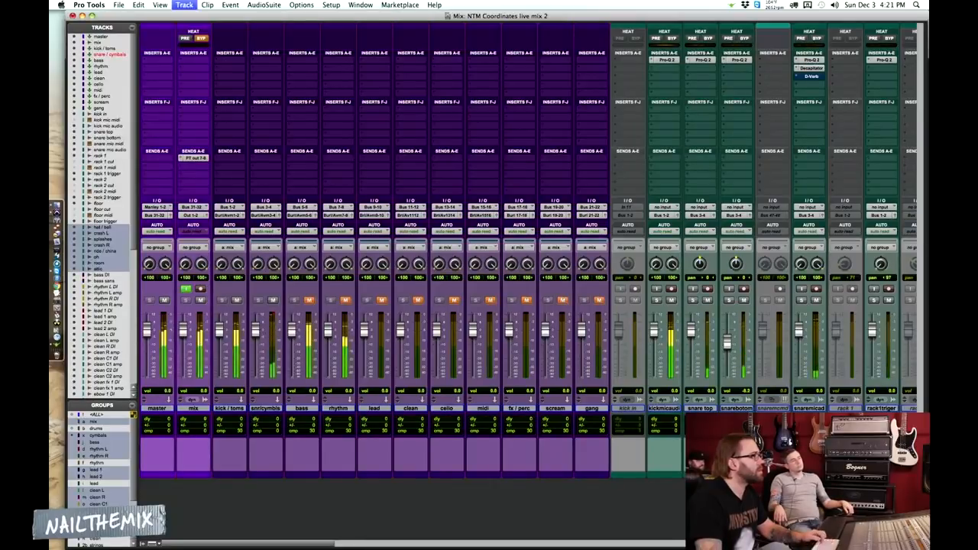
Lower the snare mic audio track's volume fader to about -5.2 dB
{"action": "left_click_drag", "start_coordinate": [799, 330], "coordinate": [798, 340]}
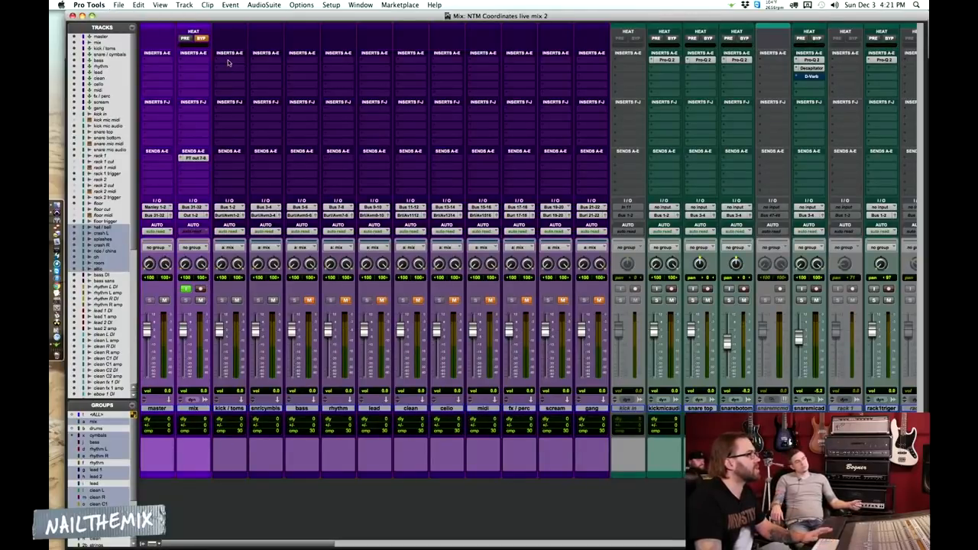
{"action": "scroll", "coordinate": [499, 215], "scroll_direction": "right", "scroll_amount": 10}
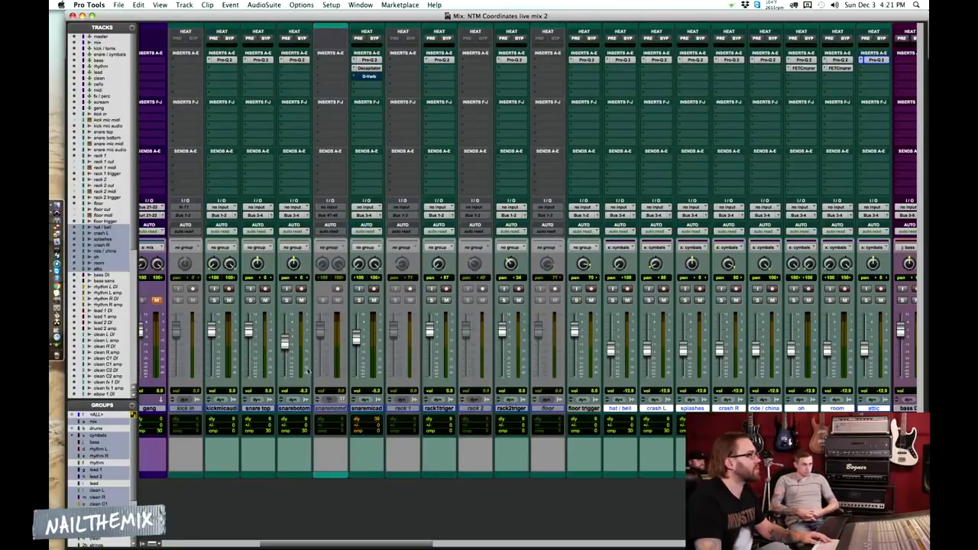
{"action": "scroll", "coordinate": [557, 437], "scroll_direction": "left", "scroll_amount": 10}
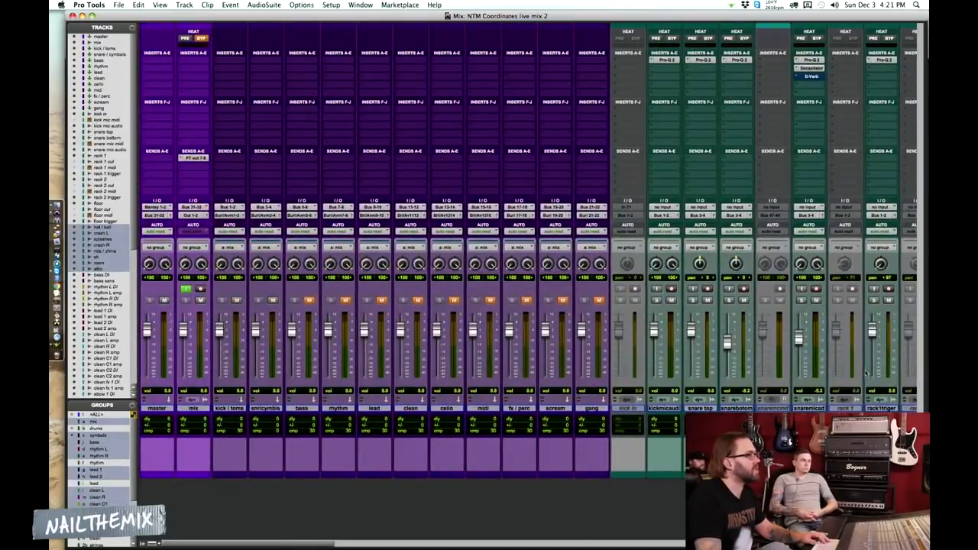
Insert the stereo multichannel Native EQ plug-in Focusing Equalizer in the first insert slot of the kick / toms bus
{"action": "left_click", "coordinate": [229, 409]}
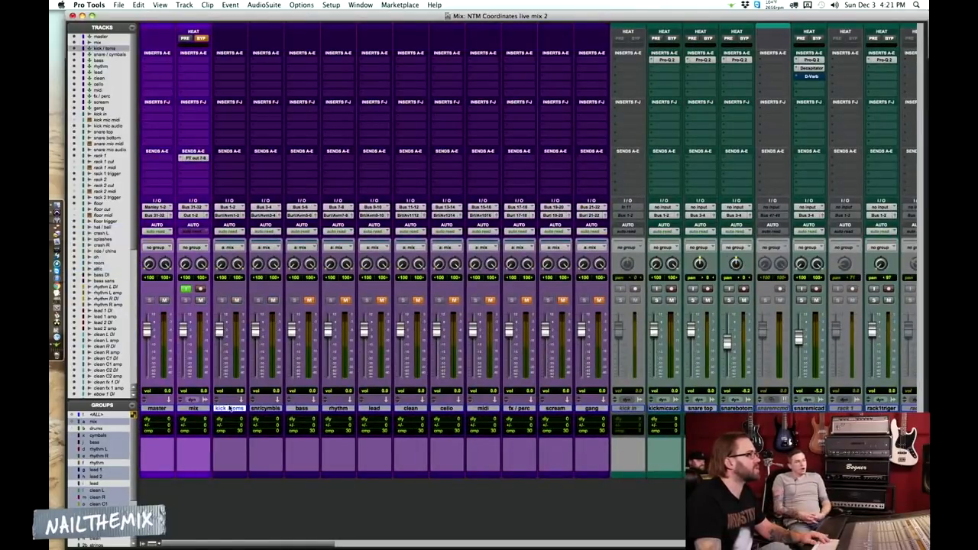
{"action": "left_click", "coordinate": [264, 409]}
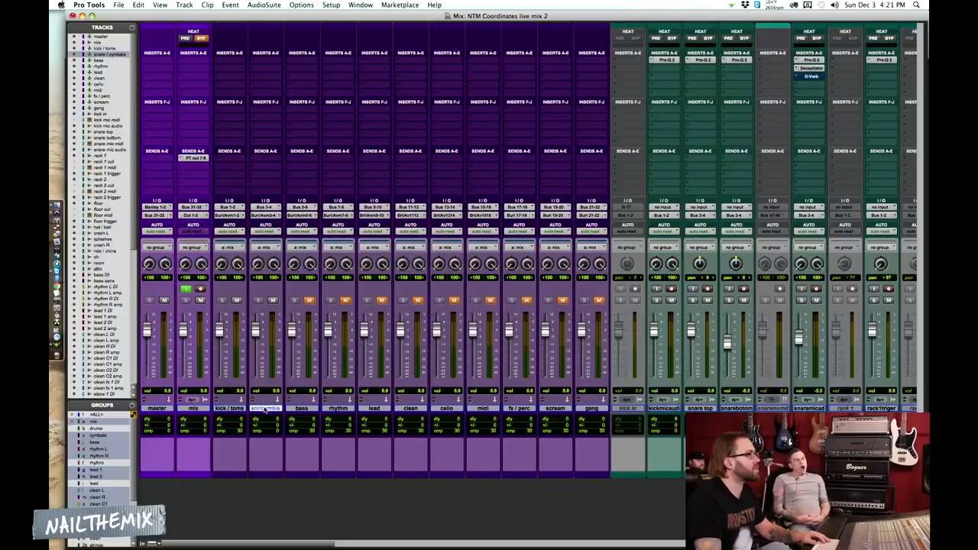
{"action": "left_click", "coordinate": [223, 59]}
{"action": "mouse_move", "coordinate": [290, 82]}
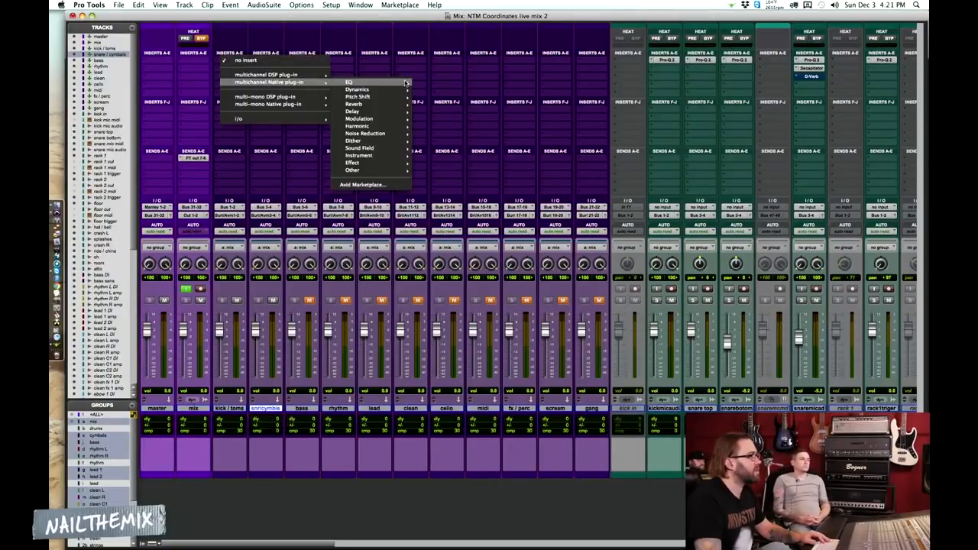
{"action": "mouse_move", "coordinate": [406, 81]}
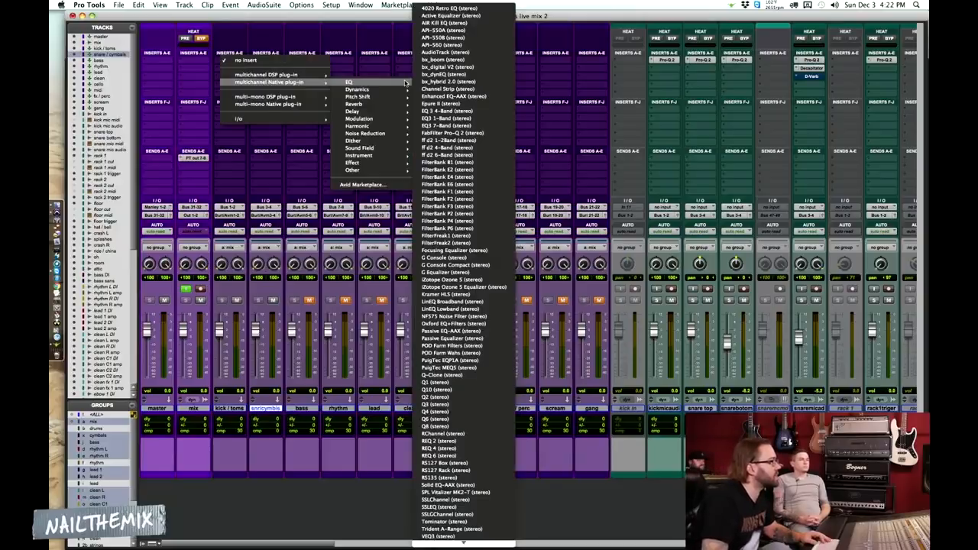
{"action": "mouse_move", "coordinate": [372, 90]}
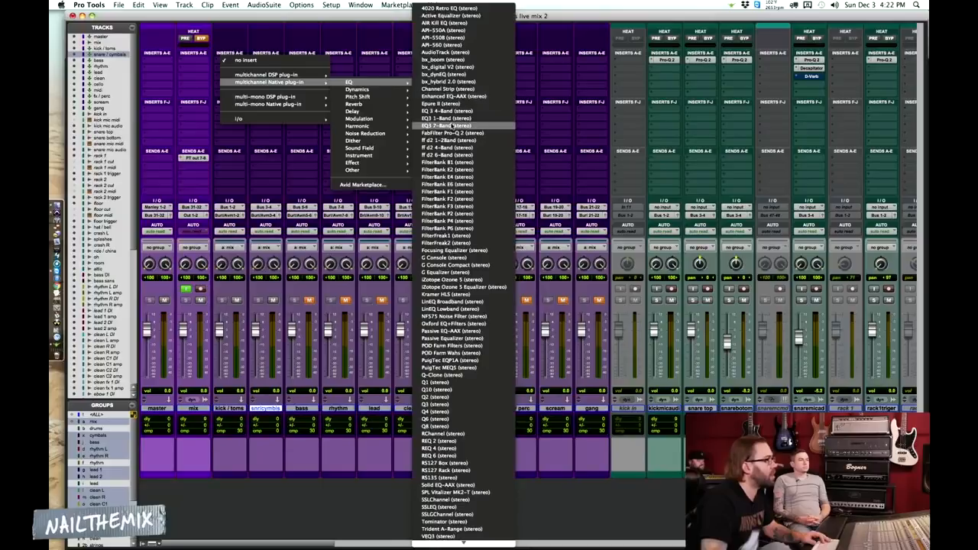
{"action": "left_click", "coordinate": [454, 250]}
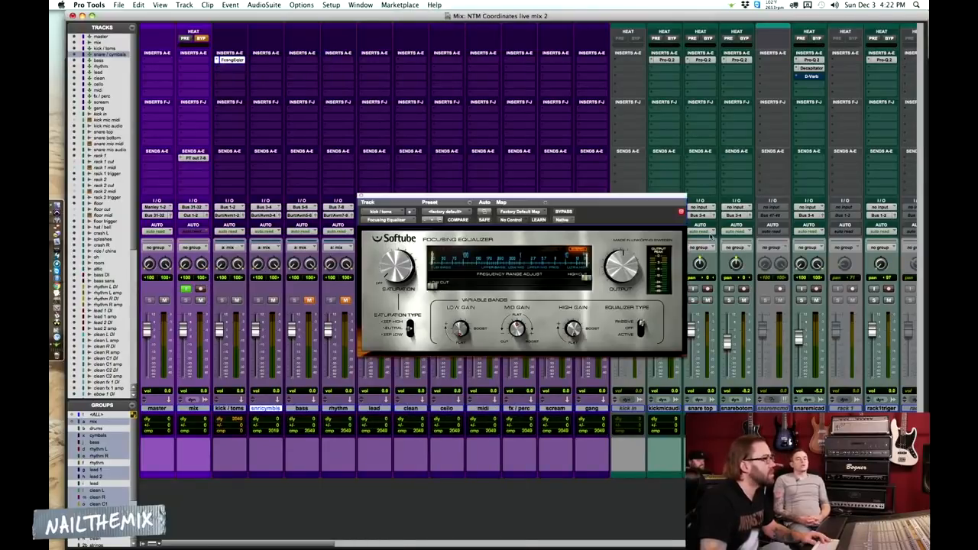
Load the carson drums preset in the Focusing Equalizer and move the plug-in to the first insert slot of the snare / cymbals bus
{"action": "left_click", "coordinate": [450, 212]}
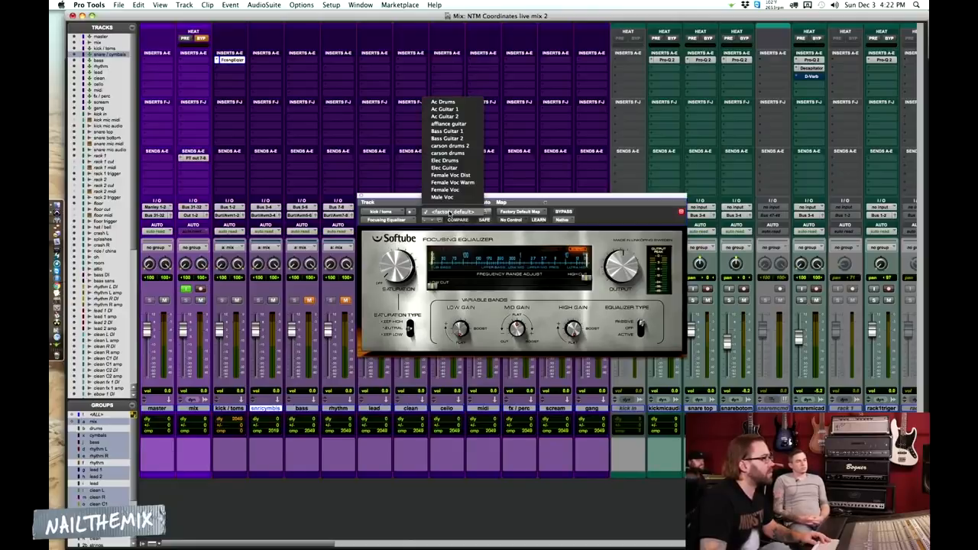
{"action": "left_click", "coordinate": [459, 153]}
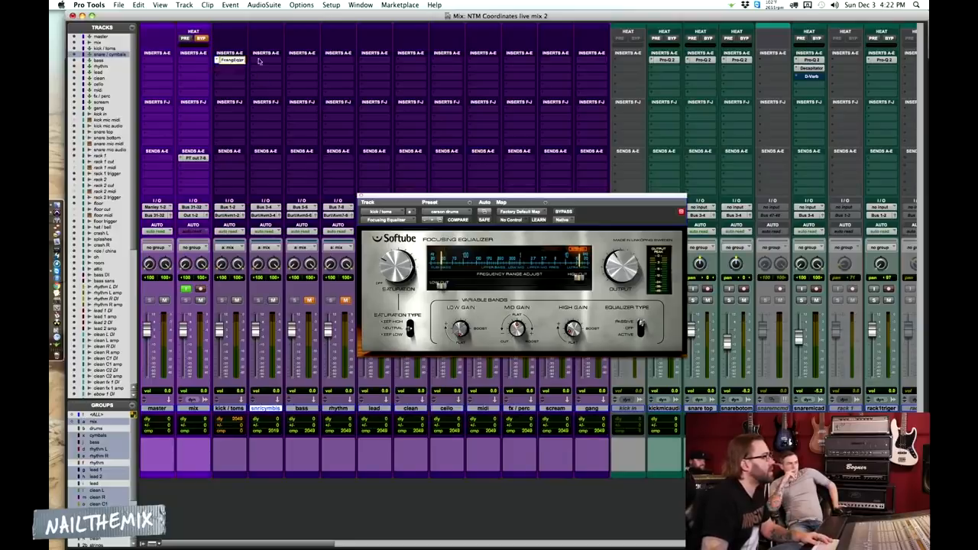
{"action": "left_click_drag", "start_coordinate": [247, 61], "coordinate": [269, 61]}
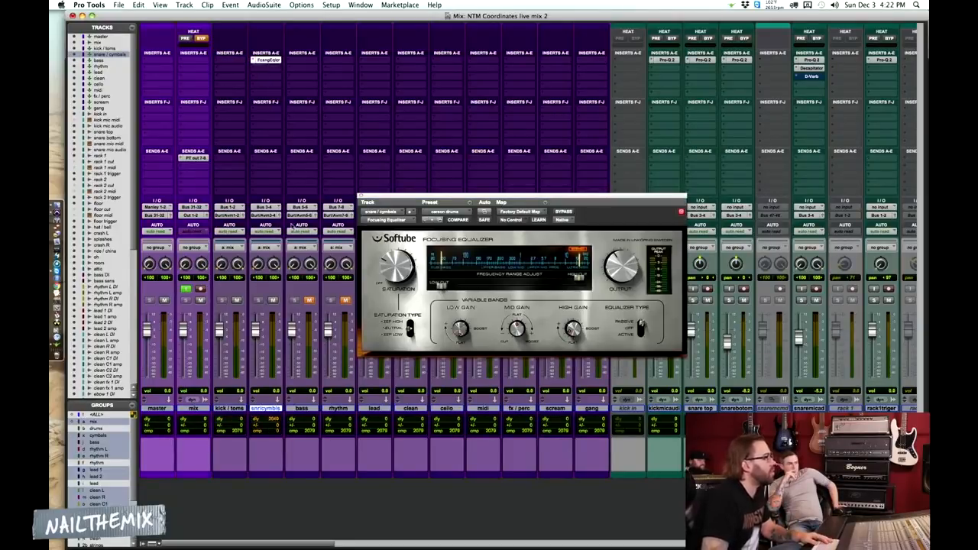
Mute the kick / toms bus and toggle the Focusing Equalizer's bypass on and off to compare the snare / cymbals sound
{"action": "left_click", "coordinate": [238, 301]}
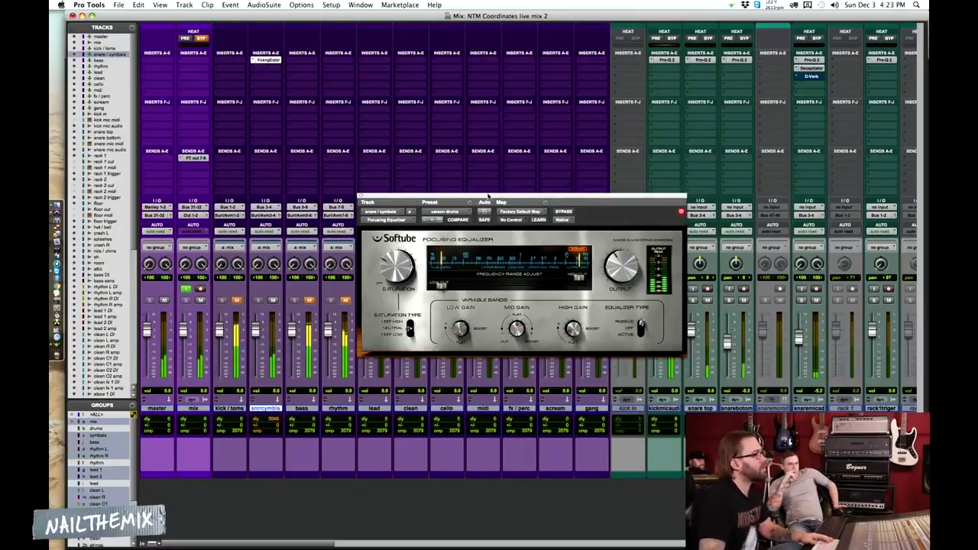
{"action": "left_click", "coordinate": [568, 212]}
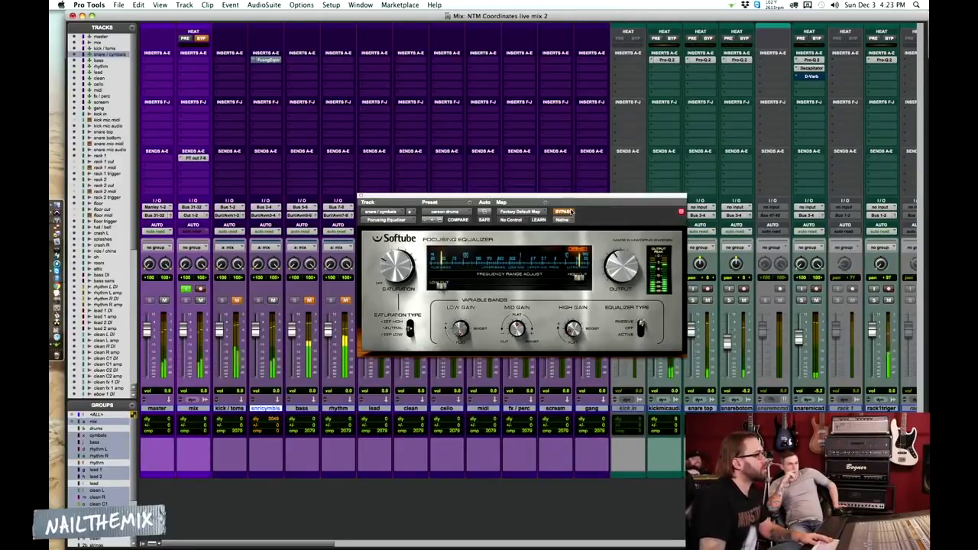
{"action": "left_click", "coordinate": [568, 212]}
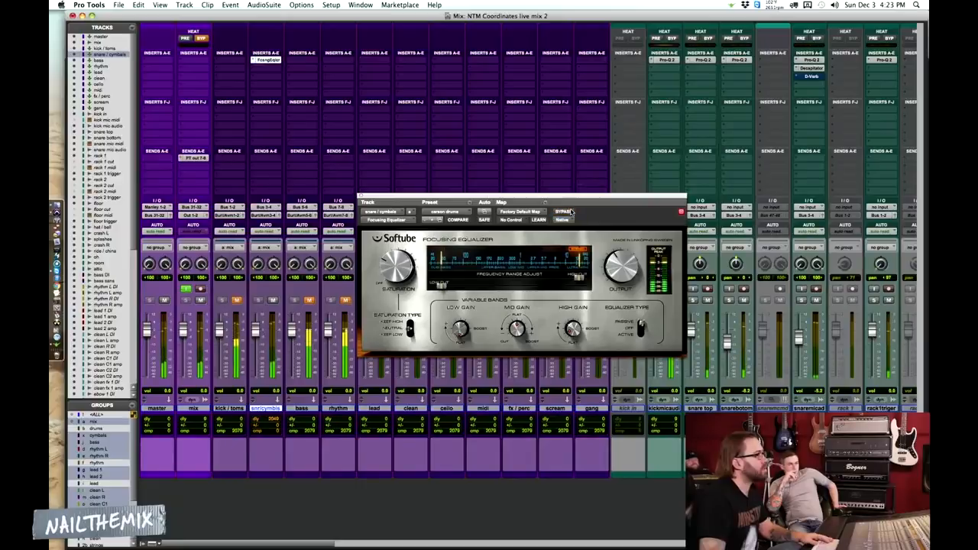
Try a different saturation and a narrower low-cut to high-cut range in the Focusing Equalizer, and restore the preset settings with Compare
{"action": "left_click_drag", "start_coordinate": [385, 281], "coordinate": [389, 266]}
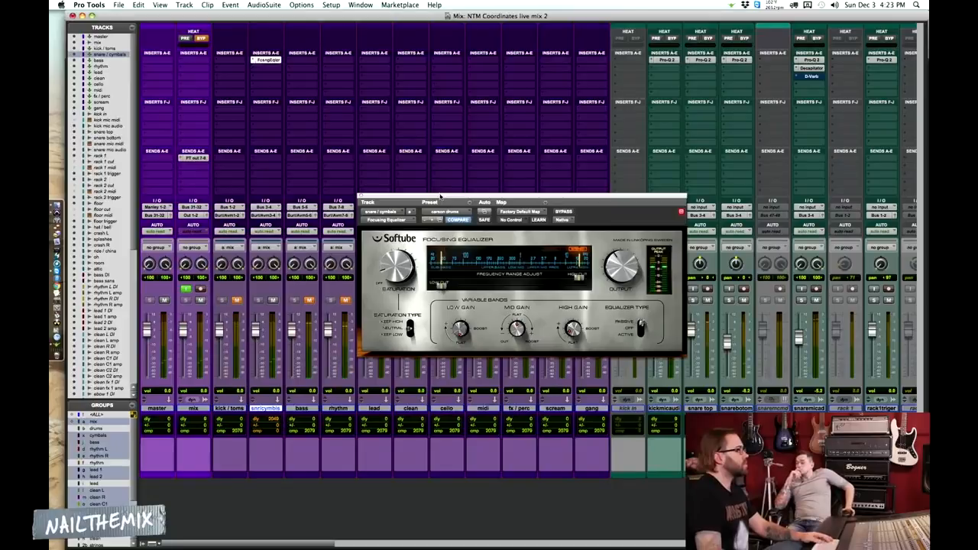
{"action": "key", "text": "super+s"}
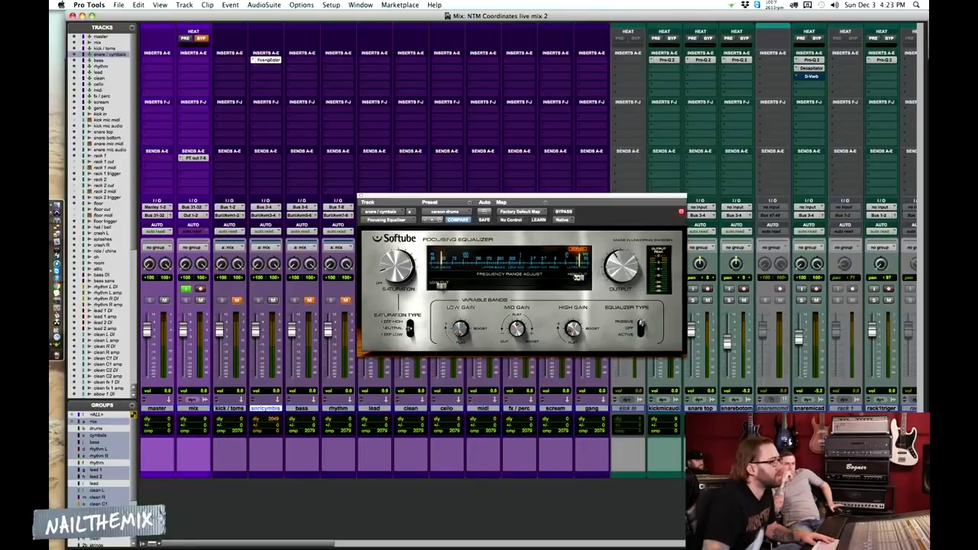
{"action": "left_click_drag", "start_coordinate": [578, 278], "coordinate": [539, 278]}
{"action": "left_click_drag", "start_coordinate": [441, 289], "coordinate": [451, 286]}
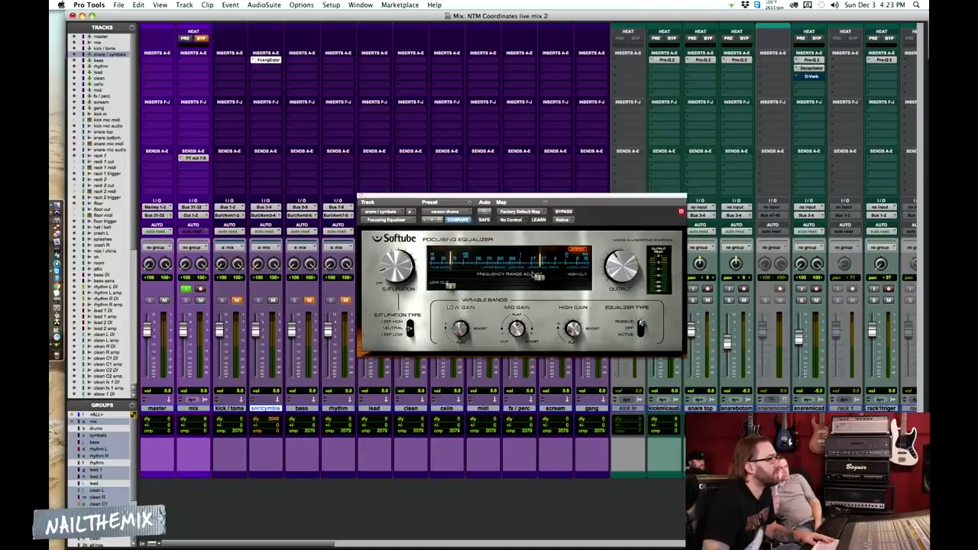
{"action": "left_click", "coordinate": [457, 222]}
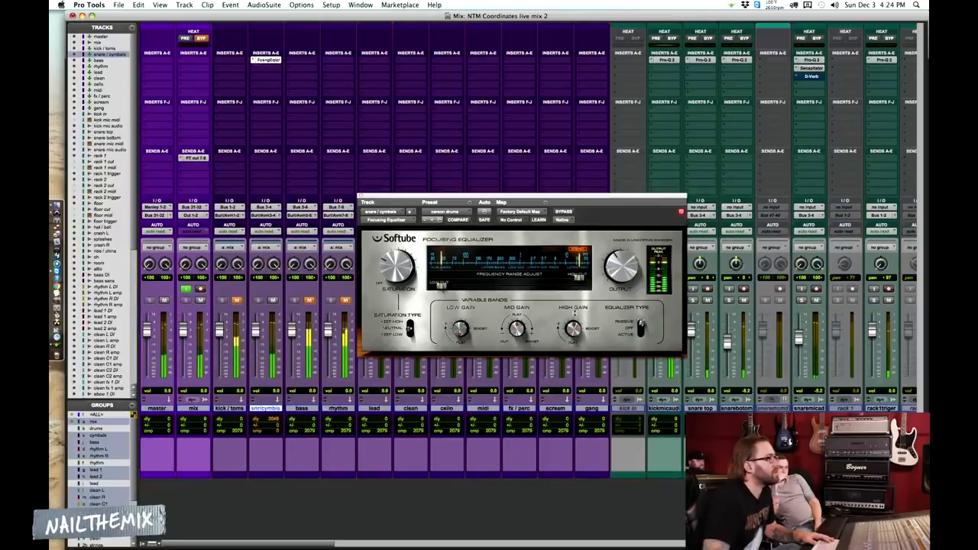
Try small changes to the Focusing Equalizer's High Gain and Saturation while auditioning the snare / cymbals bus
{"action": "left_click_drag", "start_coordinate": [575, 331], "coordinate": [575, 328]}
{"action": "key", "text": "space"}
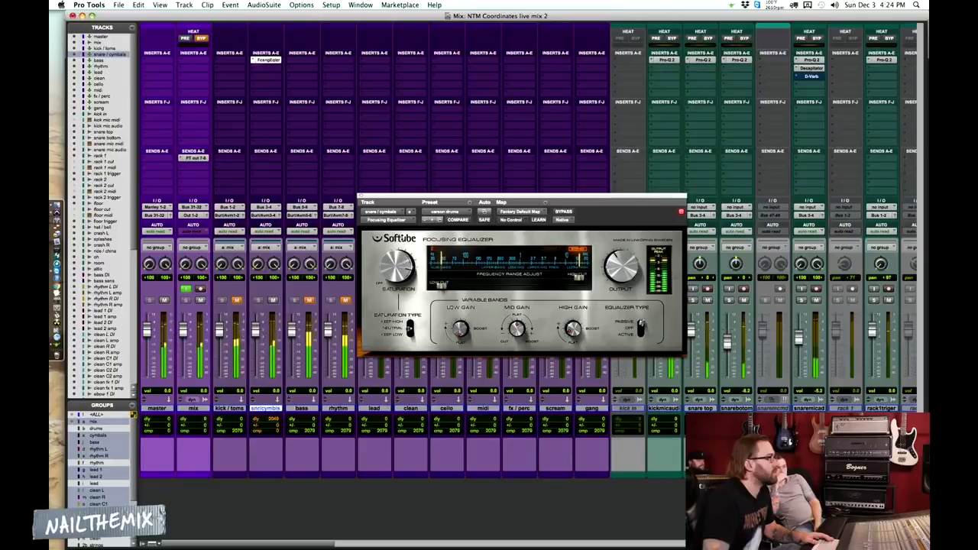
{"action": "key", "text": "space"}
{"action": "left_click", "coordinate": [400, 269]}
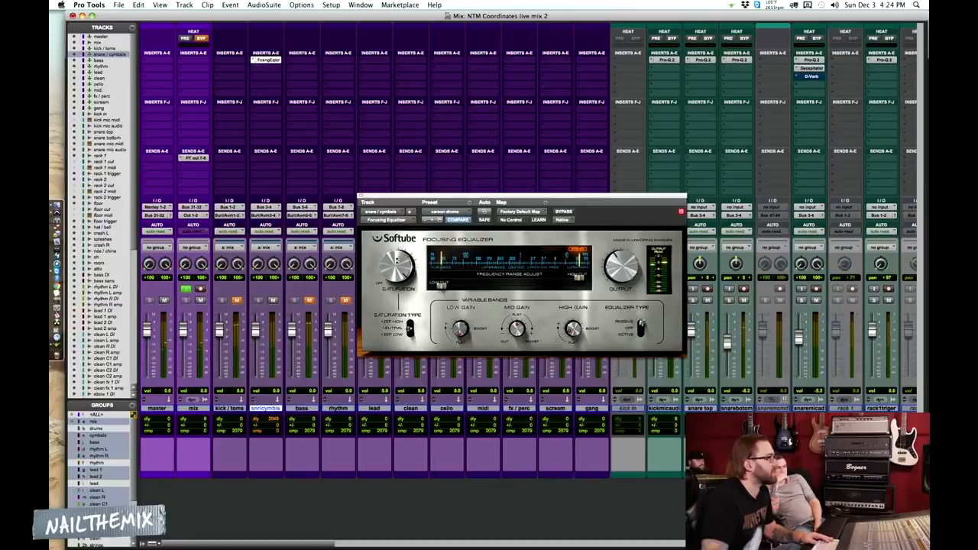
{"action": "left_click_drag", "start_coordinate": [400, 269], "coordinate": [388, 323]}
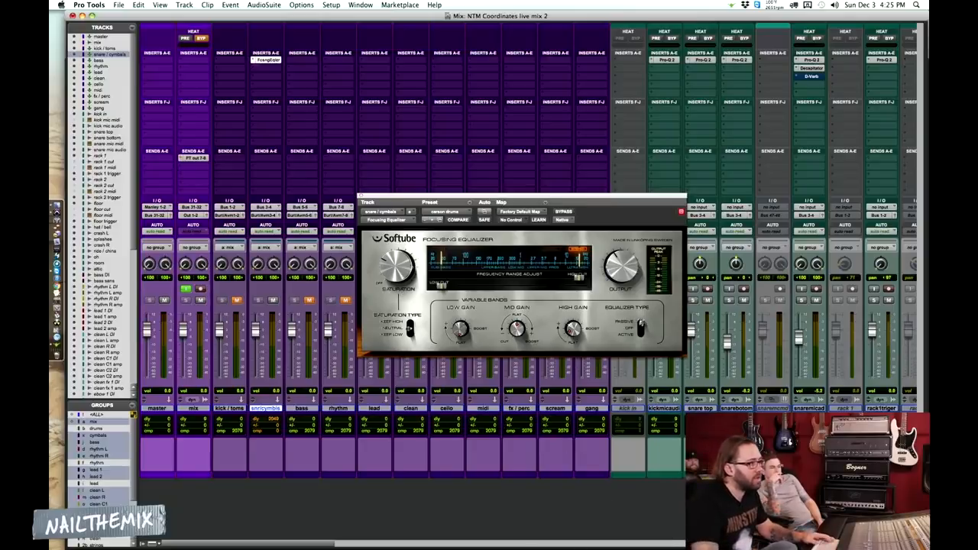
Show the HEAT master controls and toggle the HEAT bypass on and off for comparison
{"action": "left_click", "coordinate": [920, 544]}
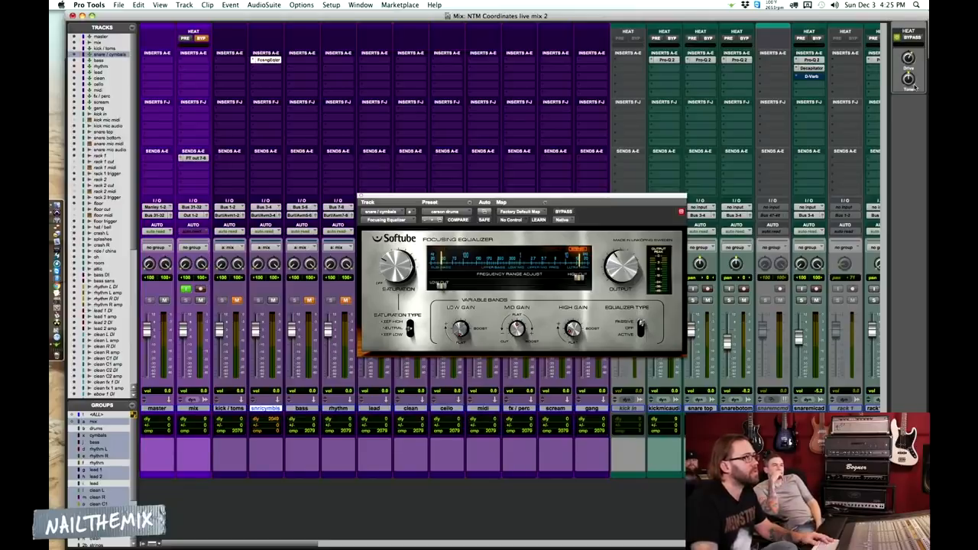
{"action": "left_click", "coordinate": [909, 39]}
{"action": "left_click", "coordinate": [910, 38]}
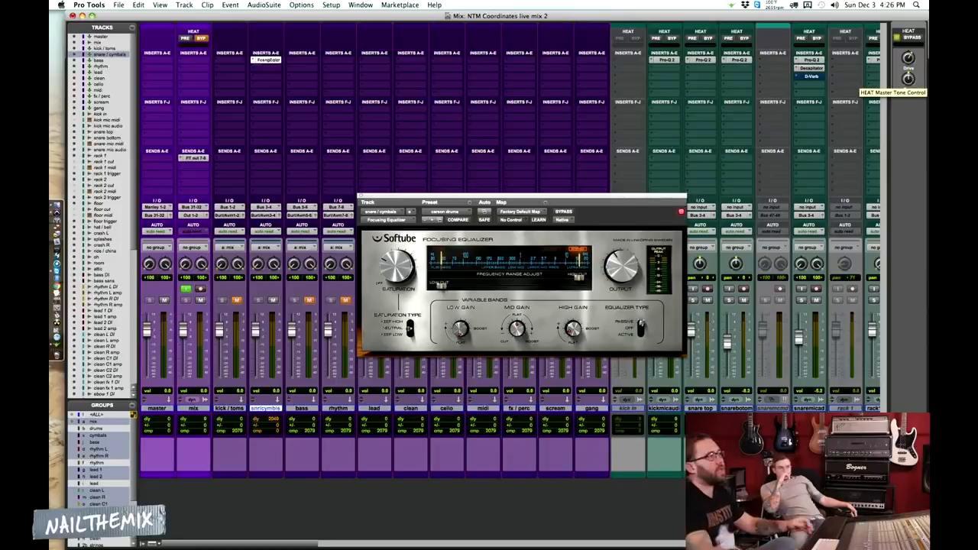
Close the Focusing Equalizer window and save the session
{"action": "scroll", "coordinate": [690, 118], "scroll_direction": "right", "scroll_amount": 5}
{"action": "scroll", "coordinate": [690, 118], "scroll_direction": "right", "scroll_amount": 10}
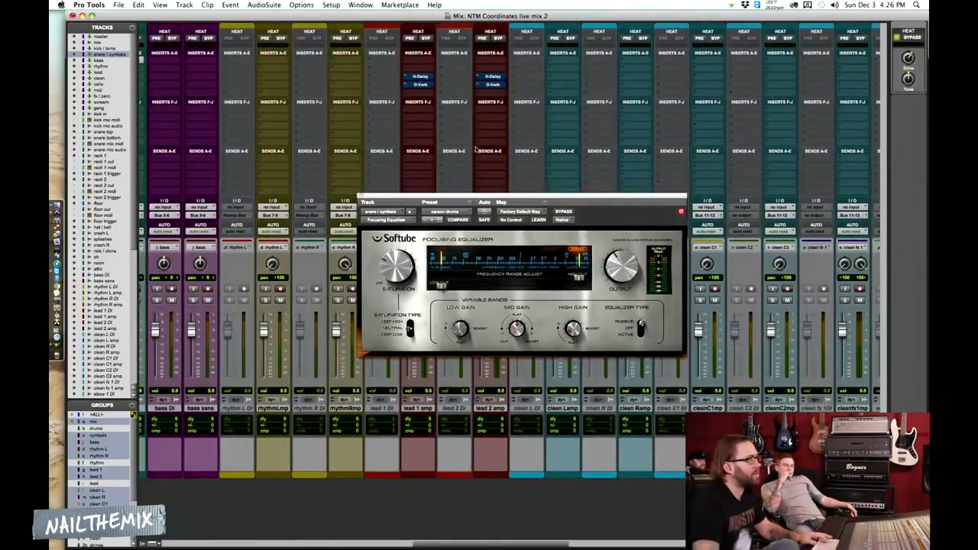
{"action": "scroll", "coordinate": [690, 119], "scroll_direction": "left", "scroll_amount": 2}
{"action": "scroll", "coordinate": [360, 119], "scroll_direction": "left", "scroll_amount": 10}
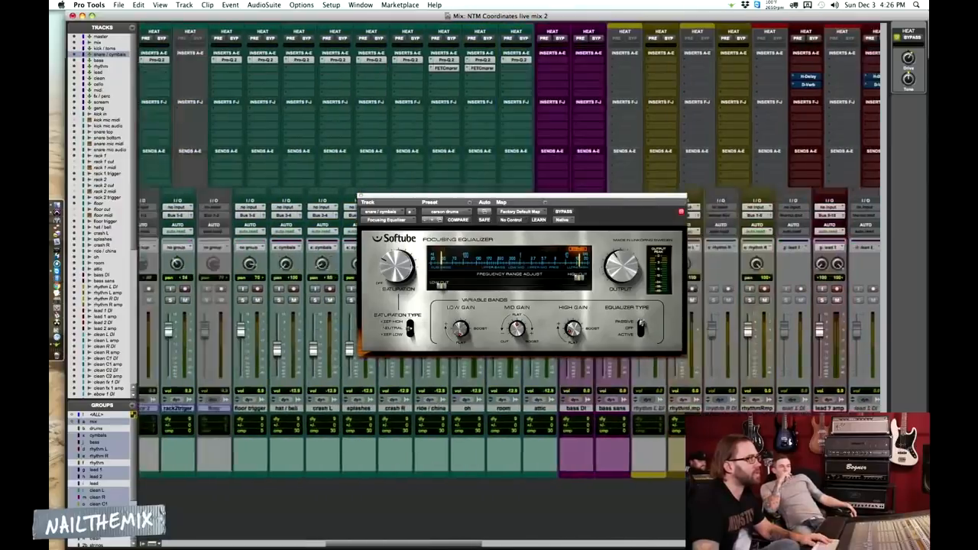
{"action": "scroll", "coordinate": [360, 119], "scroll_direction": "left", "scroll_amount": 7}
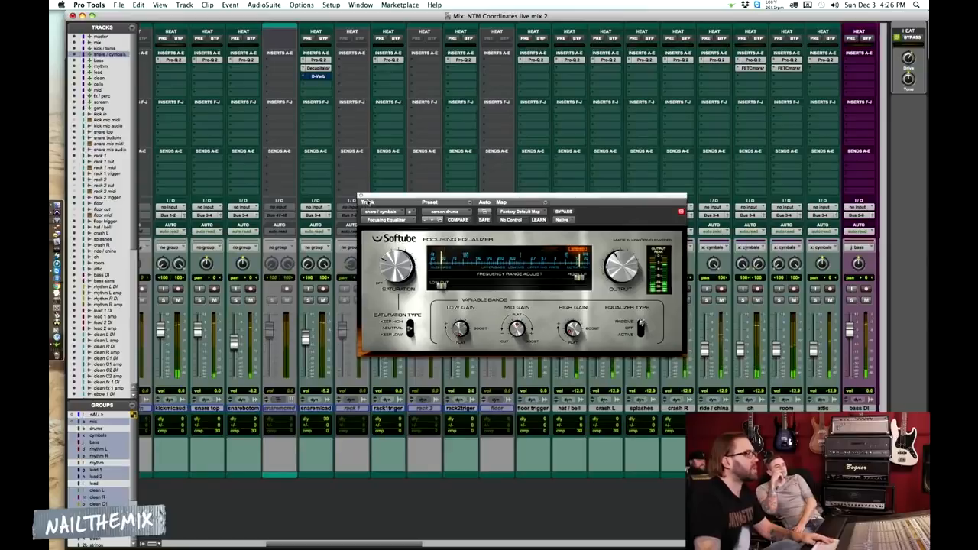
{"action": "left_click", "coordinate": [360, 197]}
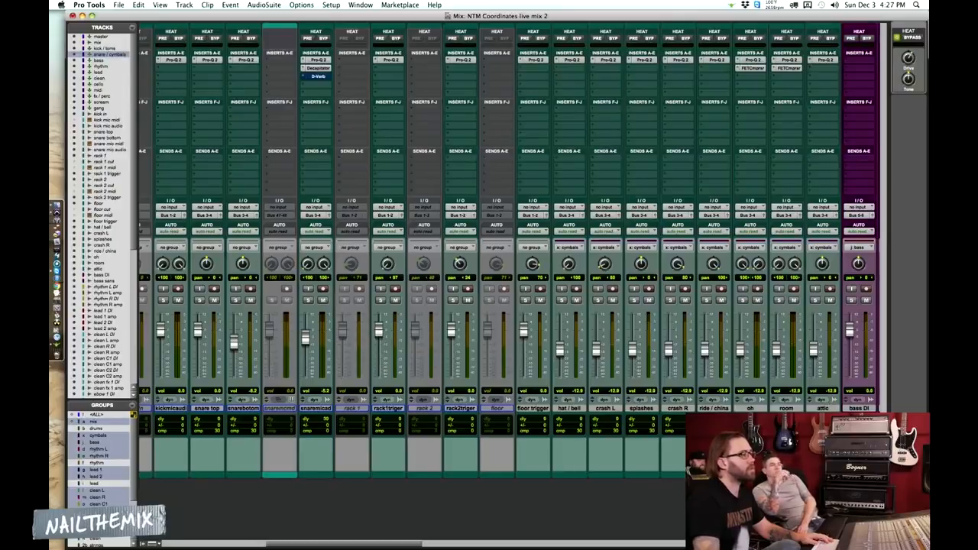
{"action": "scroll", "coordinate": [539, 365], "scroll_direction": "left", "scroll_amount": 6}
{"action": "key", "text": "super+s"}
{"action": "scroll", "coordinate": [539, 365], "scroll_direction": "left", "scroll_amount": 7}
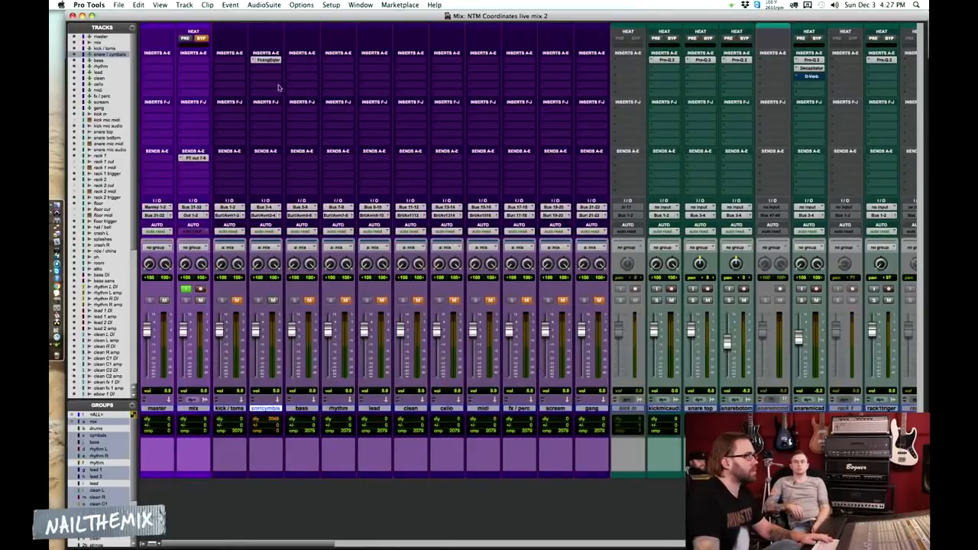
Insert a stereo FET Compressor after the Focusing Equalizer on the snare / cymbals bus and load its carson drums preset
{"action": "left_click", "coordinate": [267, 59]}
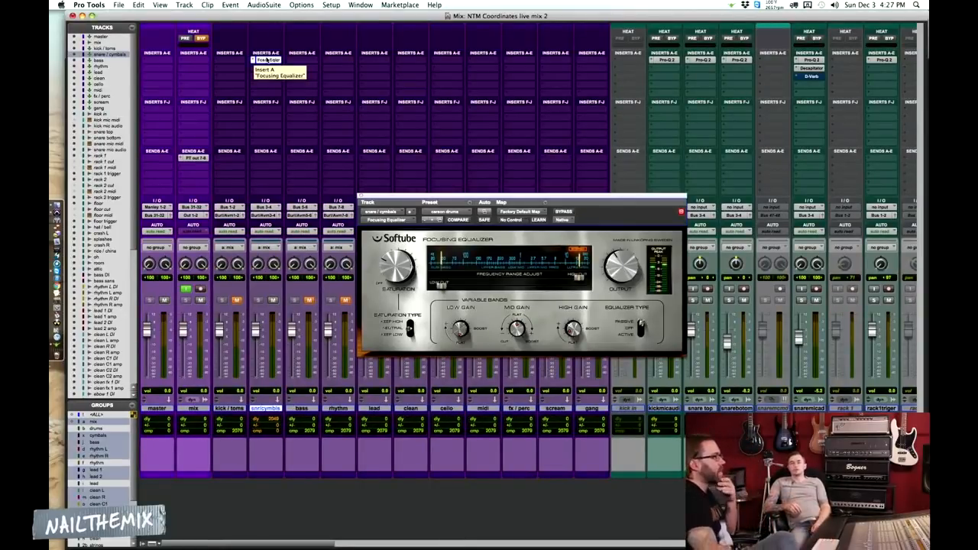
{"action": "left_click", "coordinate": [266, 60]}
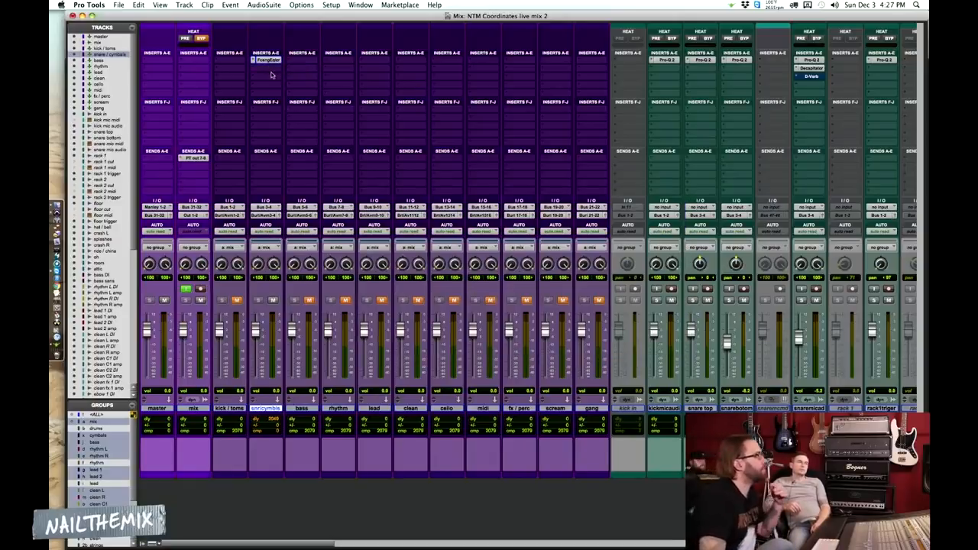
{"action": "left_click", "coordinate": [267, 71]}
{"action": "mouse_move", "coordinate": [313, 90]}
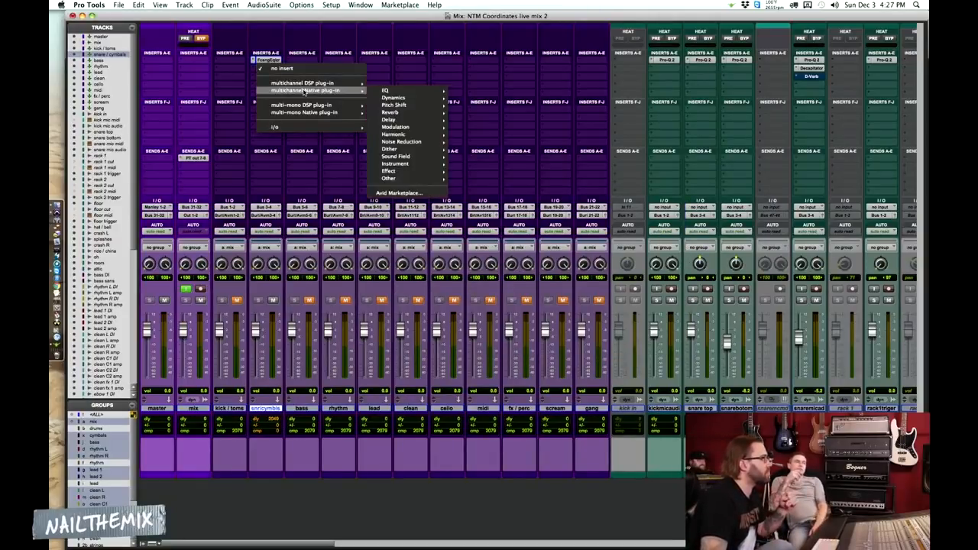
{"action": "mouse_move", "coordinate": [418, 98]}
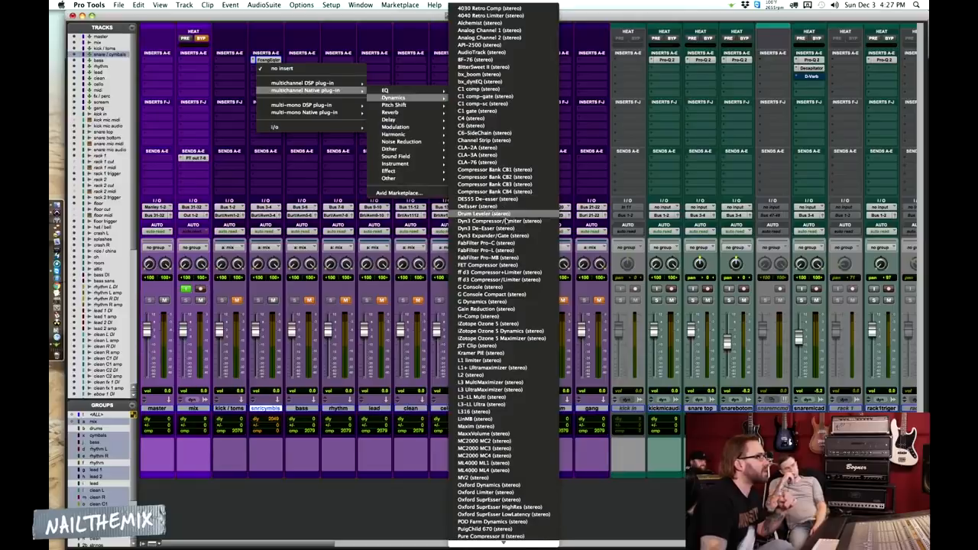
{"action": "left_click", "coordinate": [505, 265]}
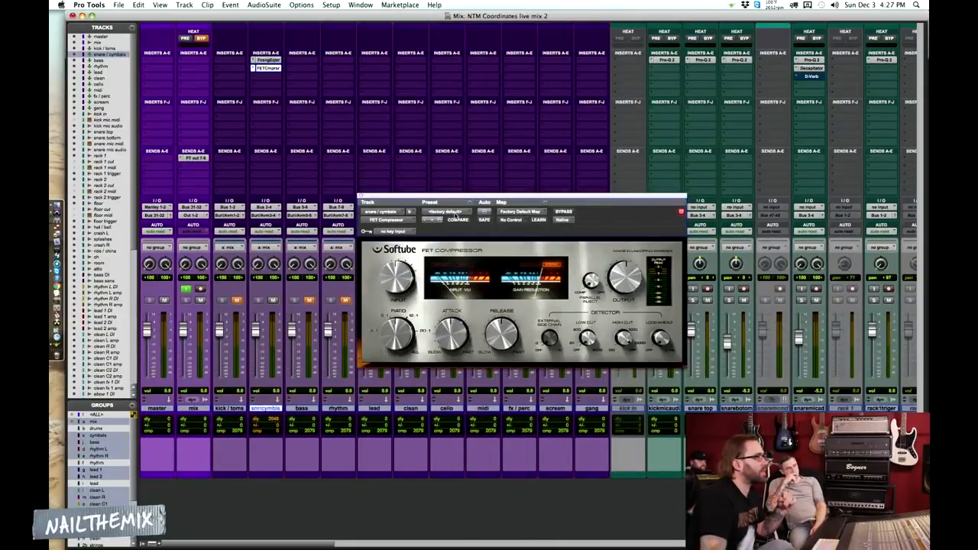
{"action": "left_click", "coordinate": [451, 213]}
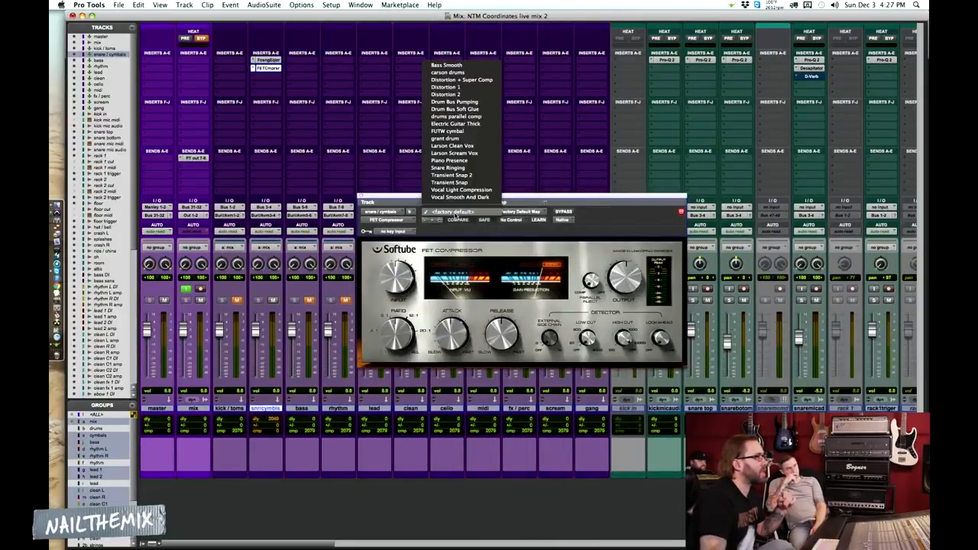
{"action": "left_click", "coordinate": [451, 73]}
Audition both snare / cymbals bus inserts, try a small Parallel Inject change on the FET Compressor, and restore the preset settings with Compare
{"action": "left_click", "coordinate": [275, 60]}
{"action": "left_click", "coordinate": [275, 69]}
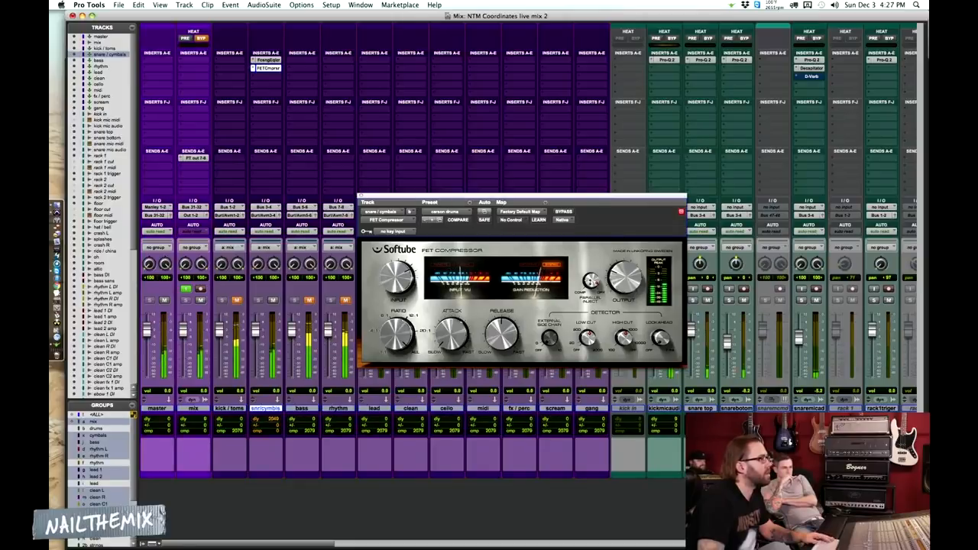
{"action": "left_click_drag", "start_coordinate": [593, 283], "coordinate": [592, 281]}
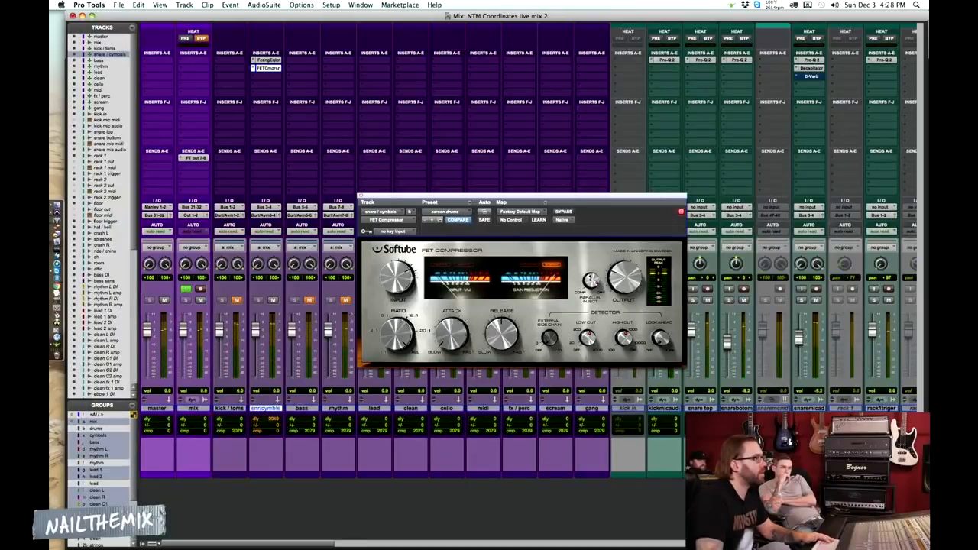
{"action": "left_click", "coordinate": [457, 220]}
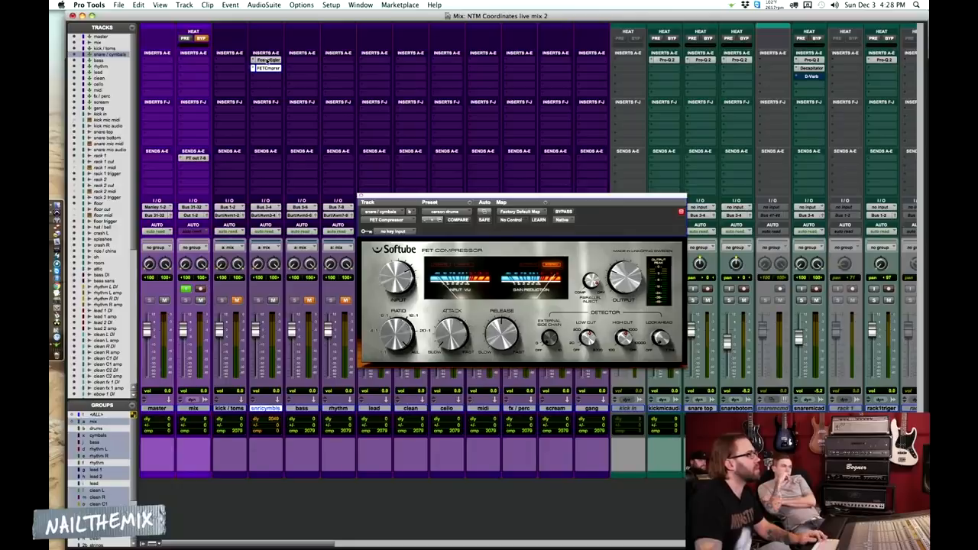
Toggle the bypass of the Focusing Equalizer and FET Compressor on the snare / cymbals bus for comparison, and close the compressor window
{"action": "left_click", "coordinate": [268, 68], "text": "super"}
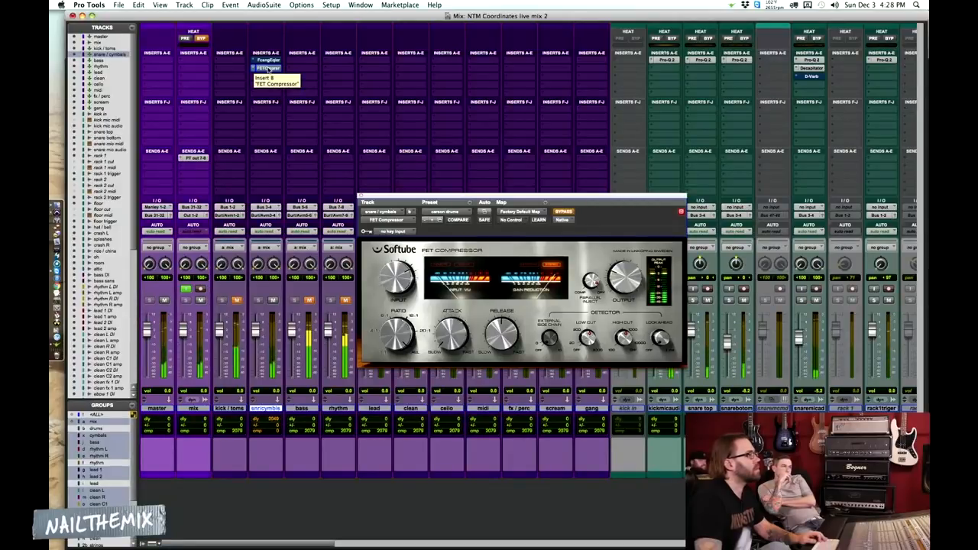
{"action": "left_click", "coordinate": [269, 68], "text": "super"}
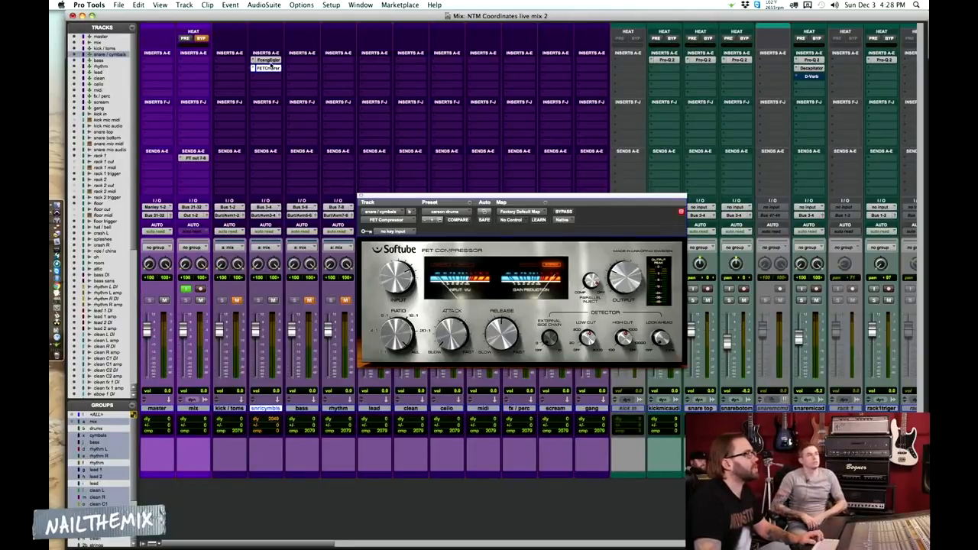
{"action": "left_click", "coordinate": [272, 69], "text": "super"}
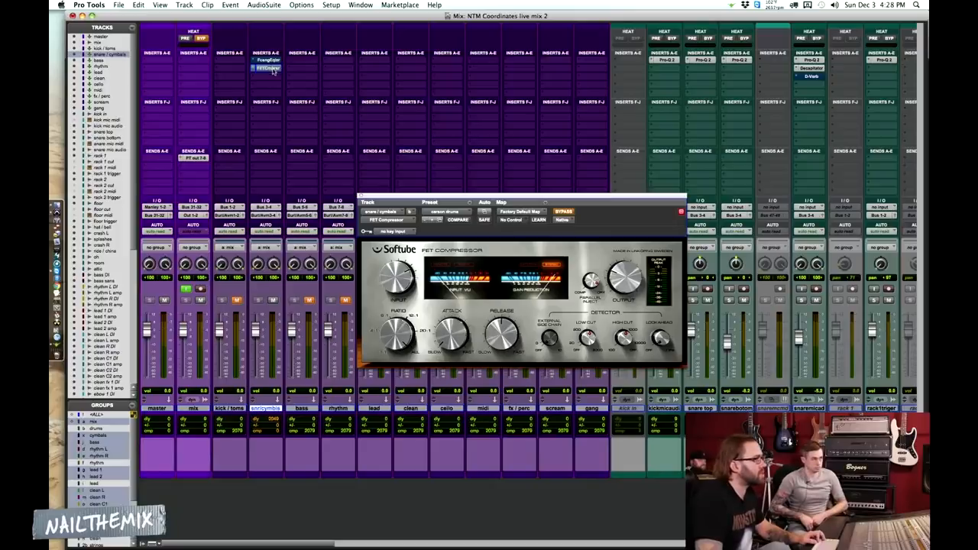
{"action": "left_click", "coordinate": [360, 198]}
Reactivate the bypassed Focusing Equalizer and FET Compressor on the snare / cymbals bus
{"action": "scroll", "coordinate": [639, 447], "scroll_direction": "right", "scroll_amount": 10}
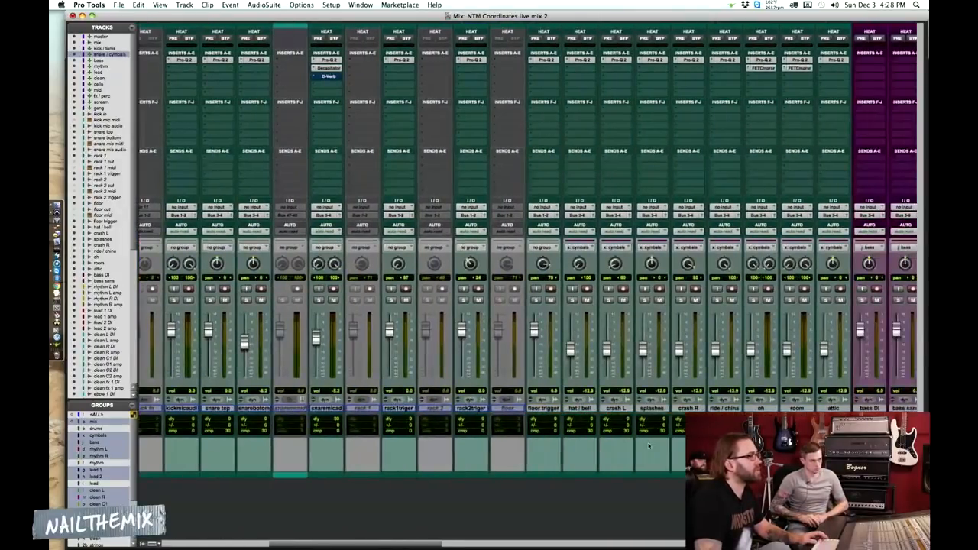
{"action": "scroll", "coordinate": [398, 399], "scroll_direction": "left", "scroll_amount": 2}
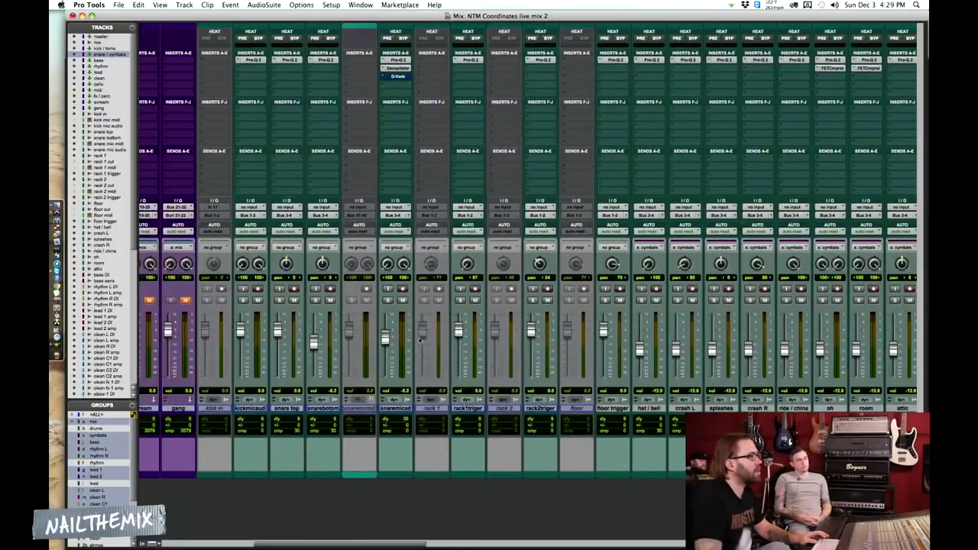
{"action": "scroll", "coordinate": [515, 420], "scroll_direction": "left", "scroll_amount": 10}
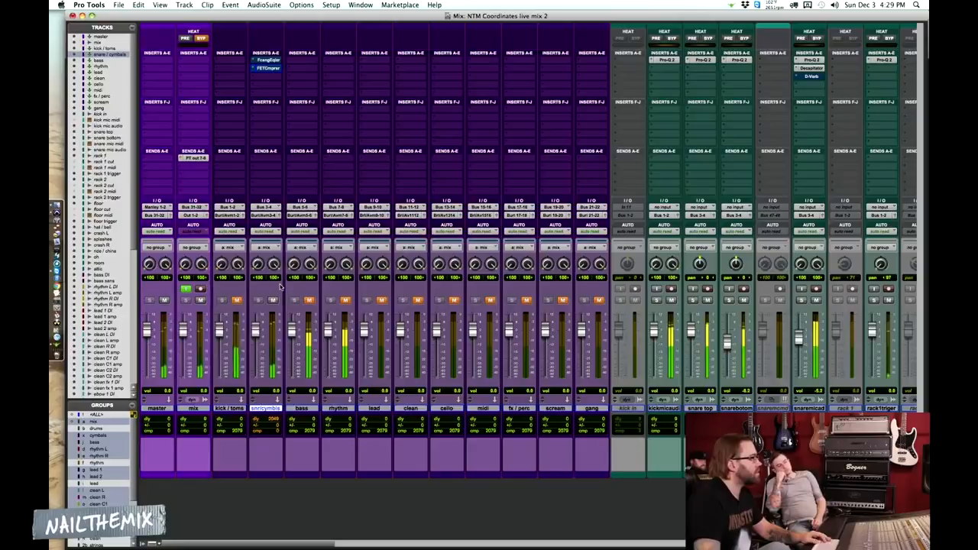
{"action": "left_click", "coordinate": [278, 60], "text": "super"}
{"action": "left_click", "coordinate": [276, 69], "text": "super"}
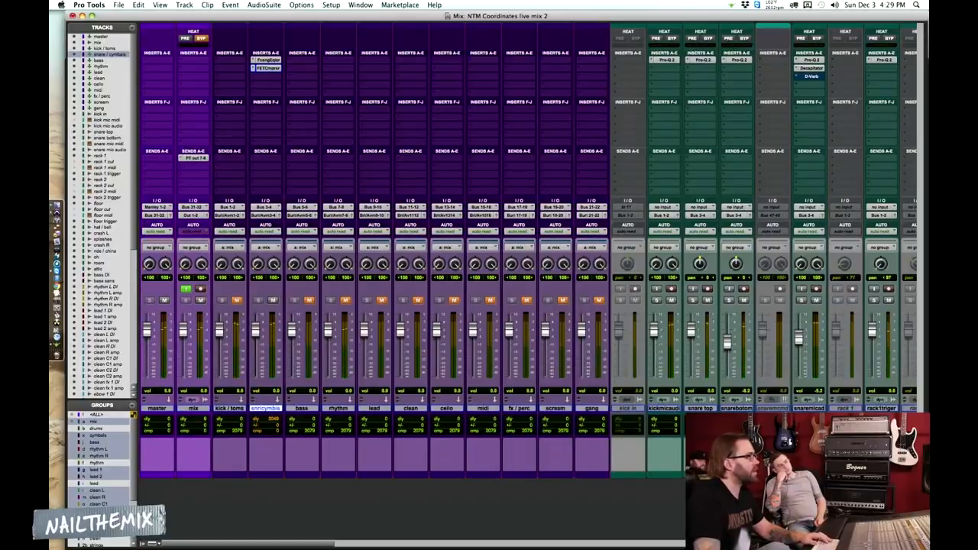
Switch to the Edit window and play the song from about 40:53 on the cymbal tracks
{"action": "scroll", "coordinate": [579, 271], "scroll_direction": "right", "scroll_amount": 10}
{"action": "scroll", "coordinate": [527, 252], "scroll_direction": "right", "scroll_amount": 3}
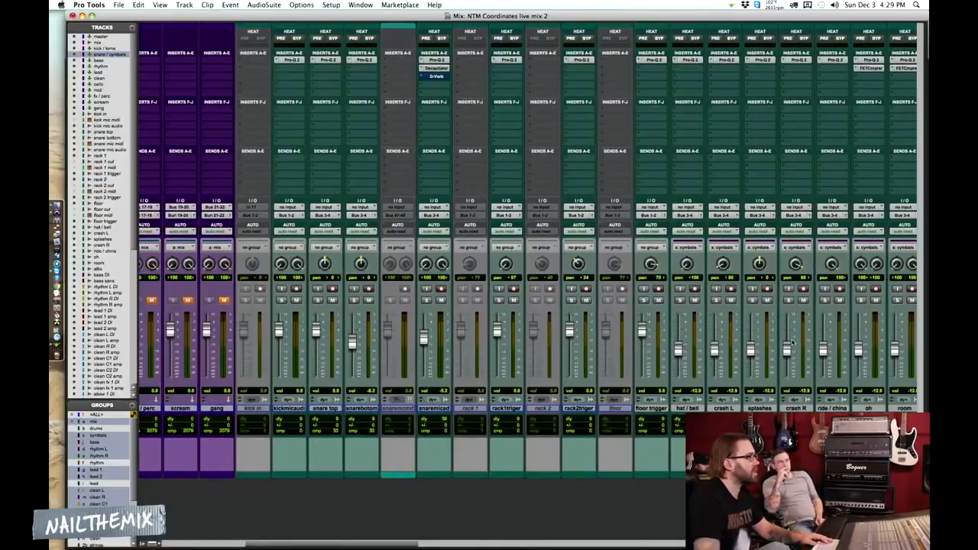
{"action": "scroll", "coordinate": [861, 348], "scroll_direction": "right", "scroll_amount": 1}
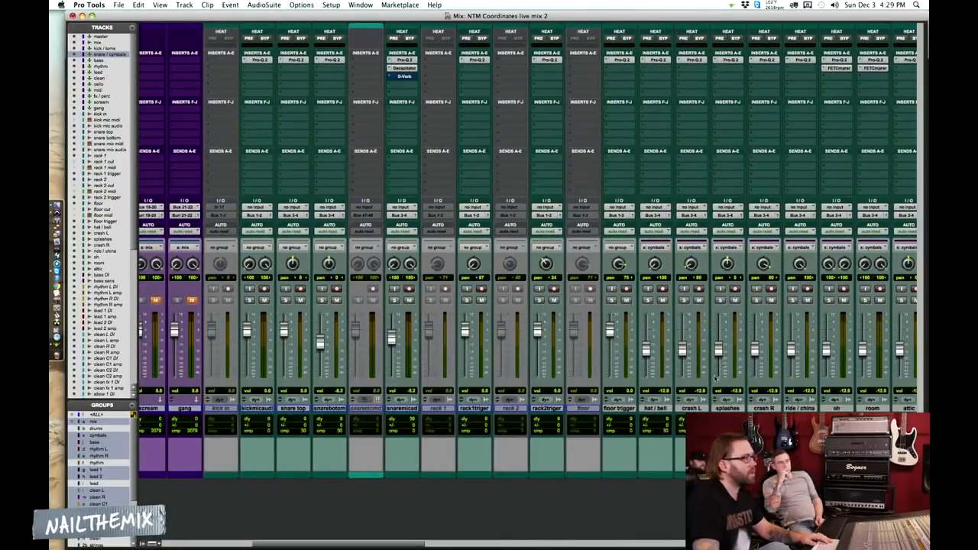
{"action": "scroll", "coordinate": [715, 377], "scroll_direction": "right", "scroll_amount": 1}
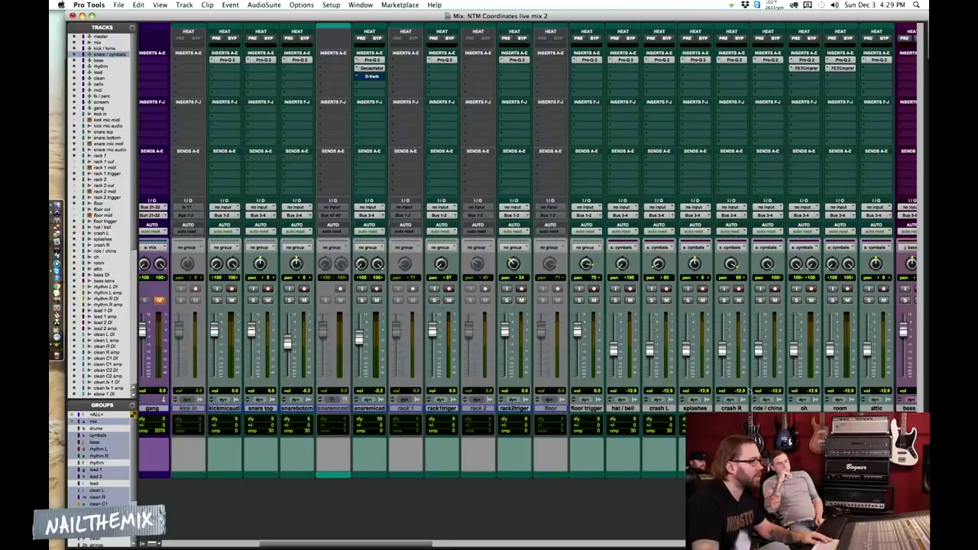
{"action": "scroll", "coordinate": [662, 334], "scroll_direction": "right", "scroll_amount": 3}
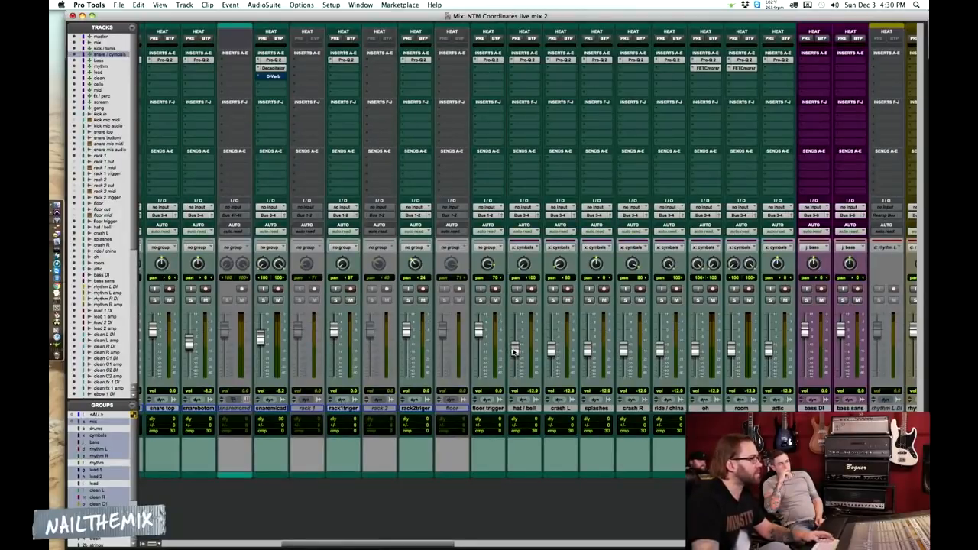
{"action": "key", "text": "super+equal"}
{"action": "left_click", "coordinate": [616, 243]}
{"action": "key", "text": "space"}
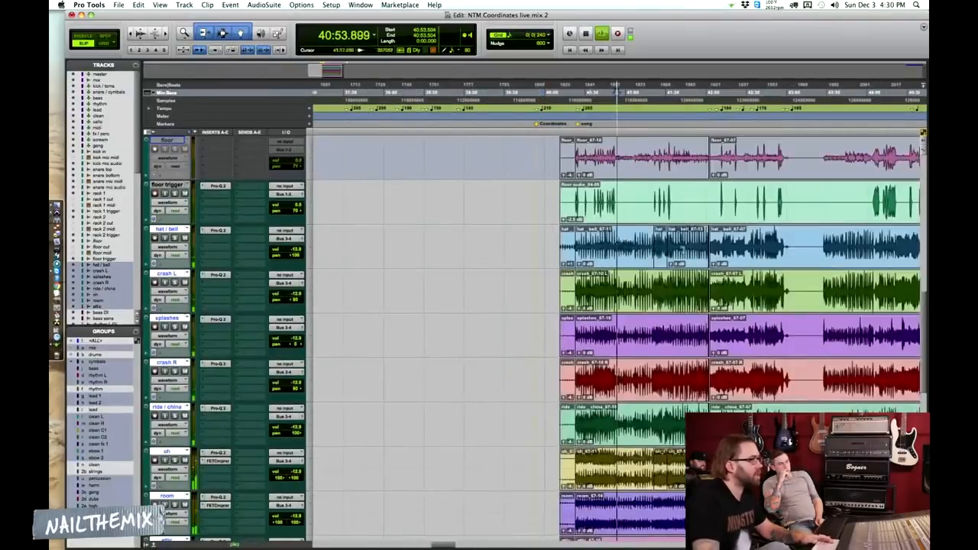
Stop playback, place the playback cursor at 41:22.346 on the cymbal tracks, and return to the Mix window
{"action": "key", "text": "space"}
{"action": "key", "text": "t"}
{"action": "left_click", "coordinate": [694, 282]}
{"action": "scroll", "coordinate": [709, 300], "scroll_direction": "right", "scroll_amount": 5}
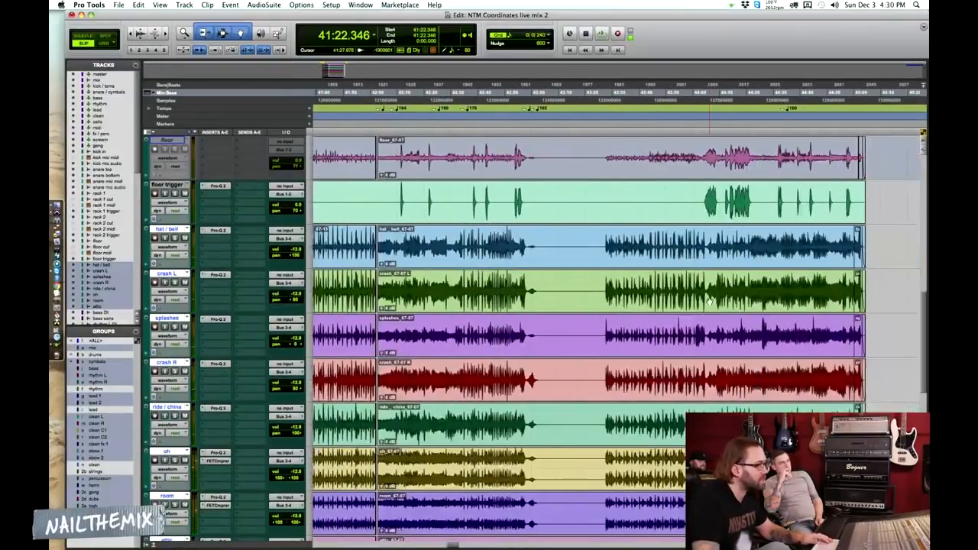
{"action": "key", "text": "r"}
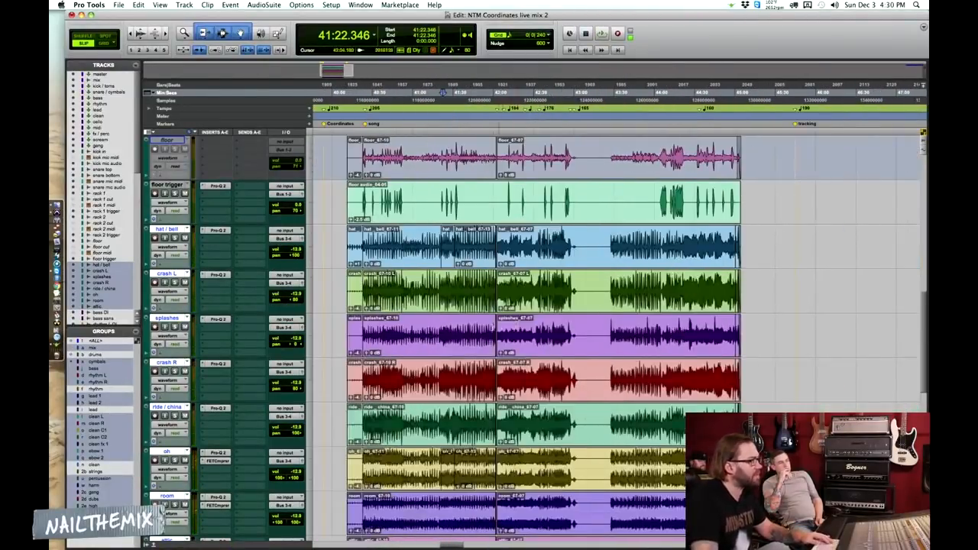
{"action": "scroll", "coordinate": [534, 337], "scroll_direction": "down", "scroll_amount": 5}
{"action": "scroll", "coordinate": [535, 336], "scroll_direction": "up", "scroll_amount": 4}
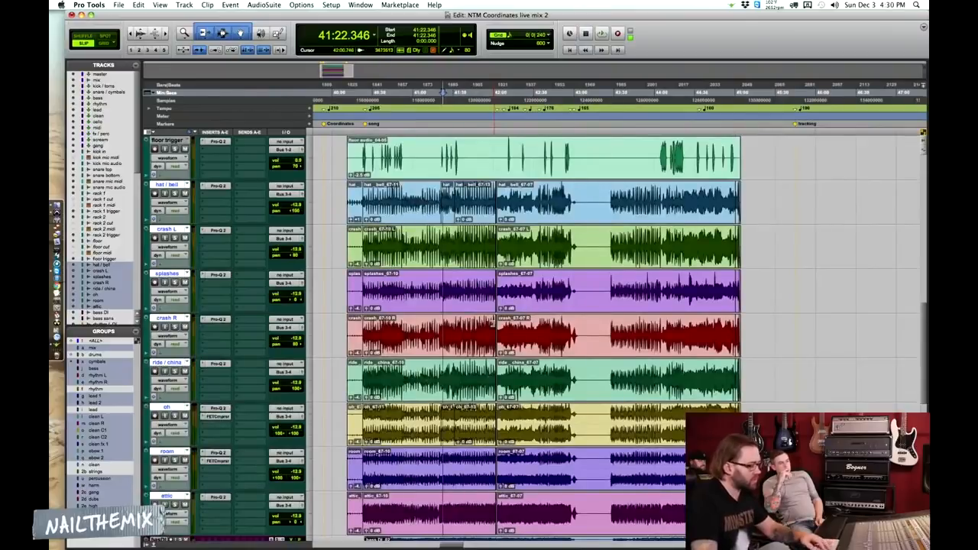
{"action": "key", "text": "super+equal"}
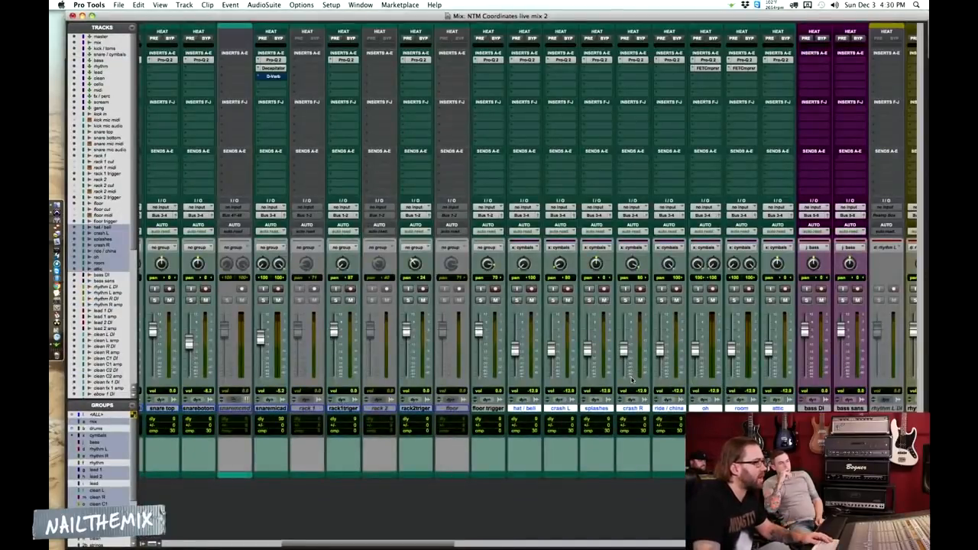
Copy the Focusing Equalizer and FET Compressor from the snare / cymbals bus to the kick / toms bus and open the copied equalizer
{"action": "scroll", "coordinate": [631, 380], "scroll_direction": "left", "scroll_amount": 10}
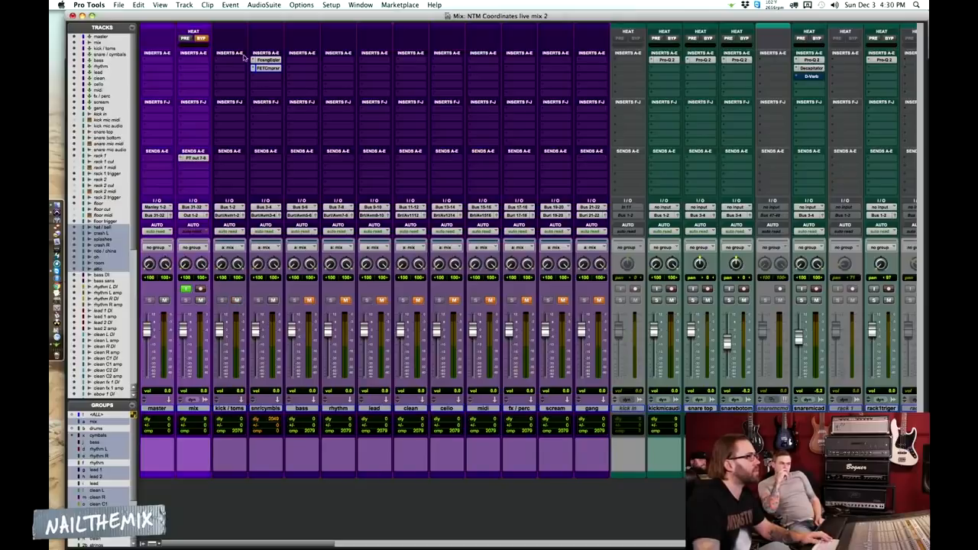
{"action": "left_click_drag", "start_coordinate": [243, 63], "coordinate": [236, 71]}
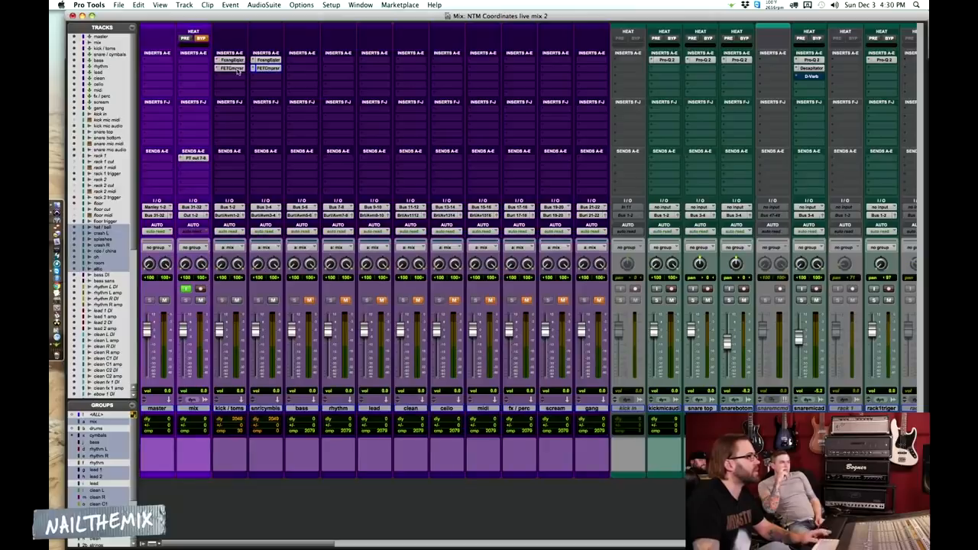
{"action": "left_click", "coordinate": [233, 60]}
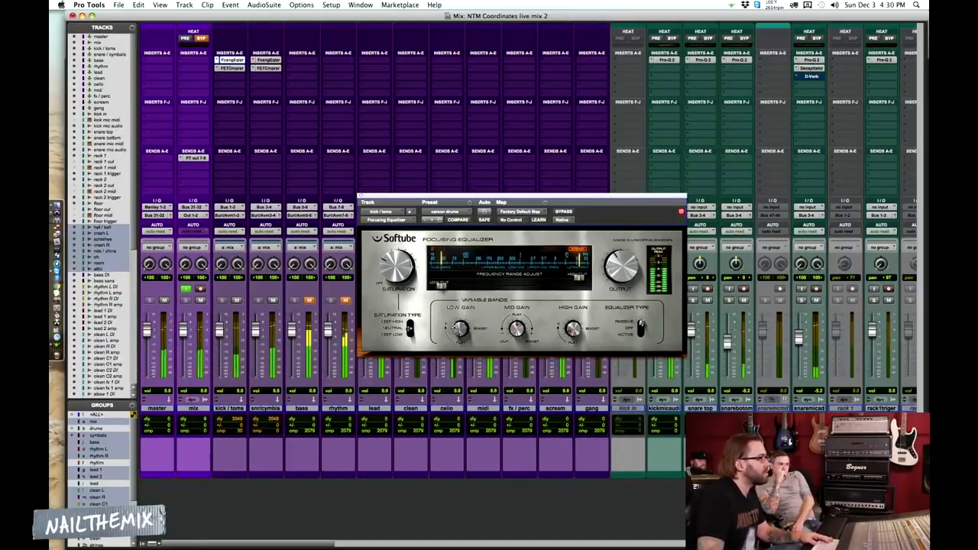
Fine-tune the Low Gain of the kick / toms bus Focusing Equalizer during playback, then stop playback and close its window
{"action": "left_click_drag", "start_coordinate": [457, 324], "coordinate": [459, 326]}
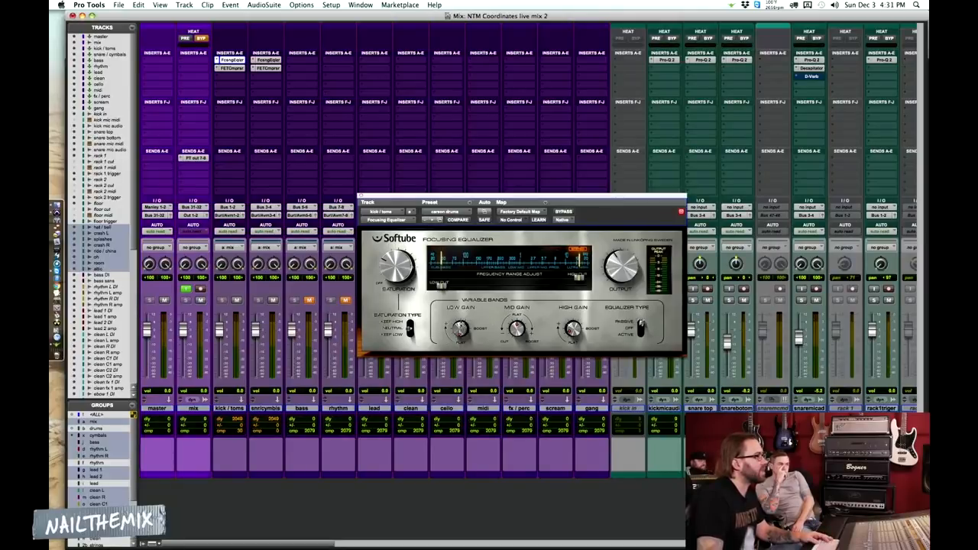
{"action": "left_click_drag", "start_coordinate": [461, 311], "coordinate": [461, 324]}
{"action": "key", "text": "space"}
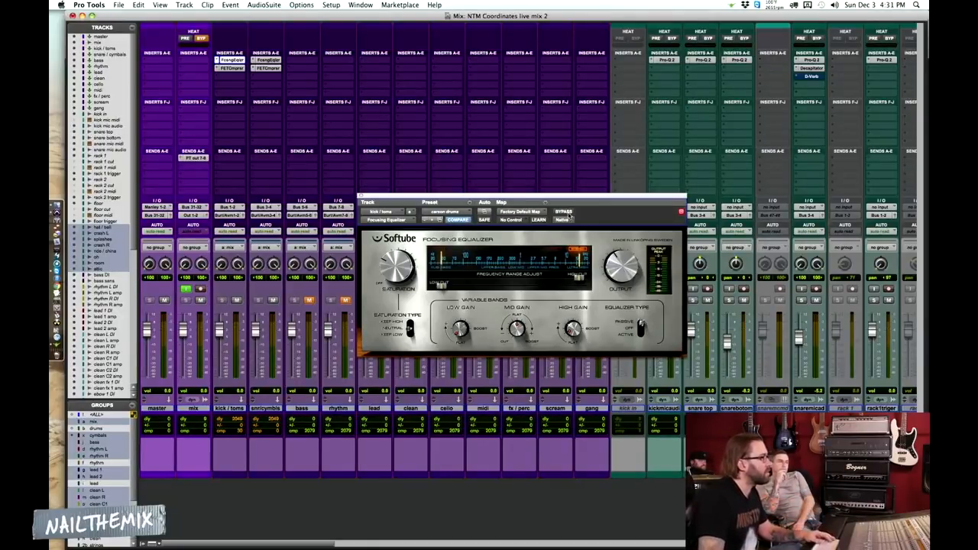
{"action": "left_click", "coordinate": [233, 60]}
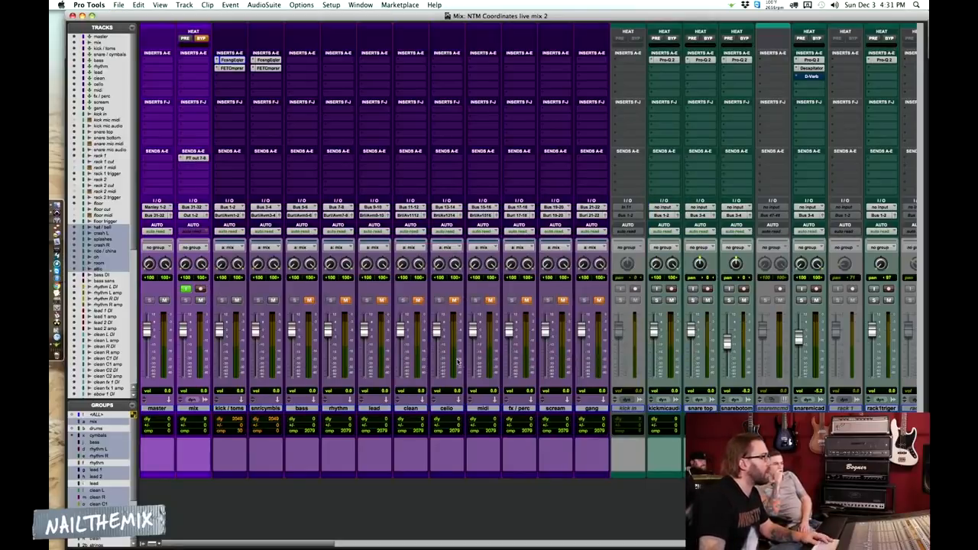
Check the Pro-Q 2 equalizer curve on the kick mic audio track and close its window
{"action": "scroll", "coordinate": [461, 363], "scroll_direction": "right", "scroll_amount": 10}
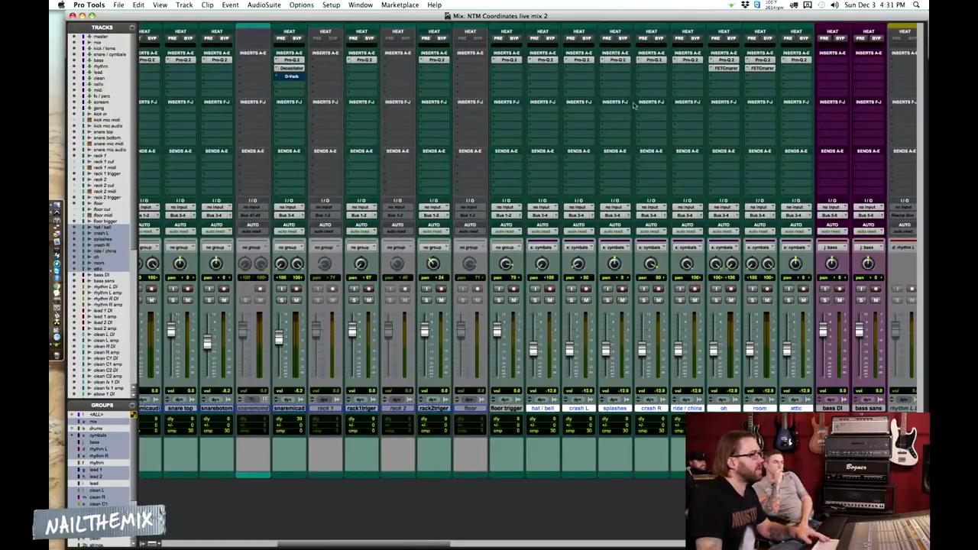
{"action": "scroll", "coordinate": [634, 105], "scroll_direction": "left", "scroll_amount": 3}
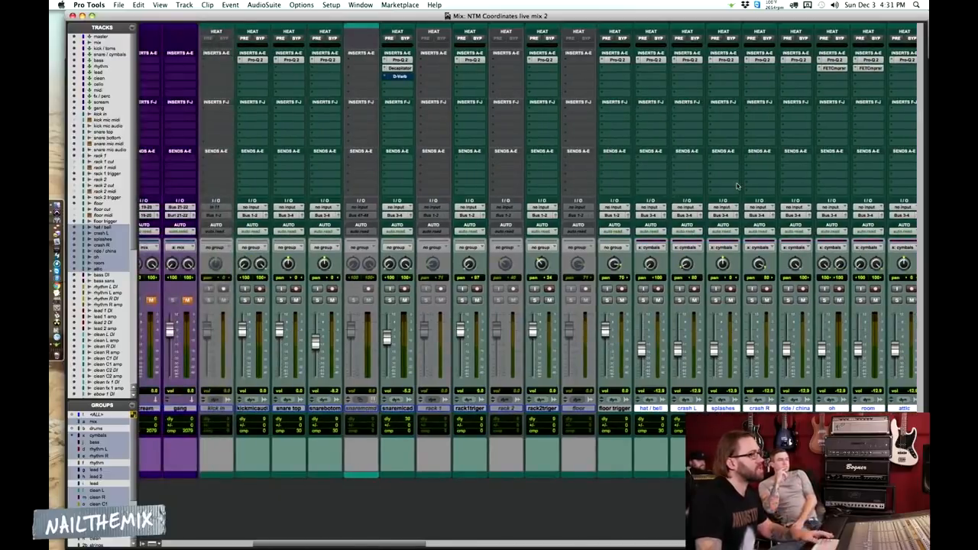
{"action": "left_click", "coordinate": [256, 60]}
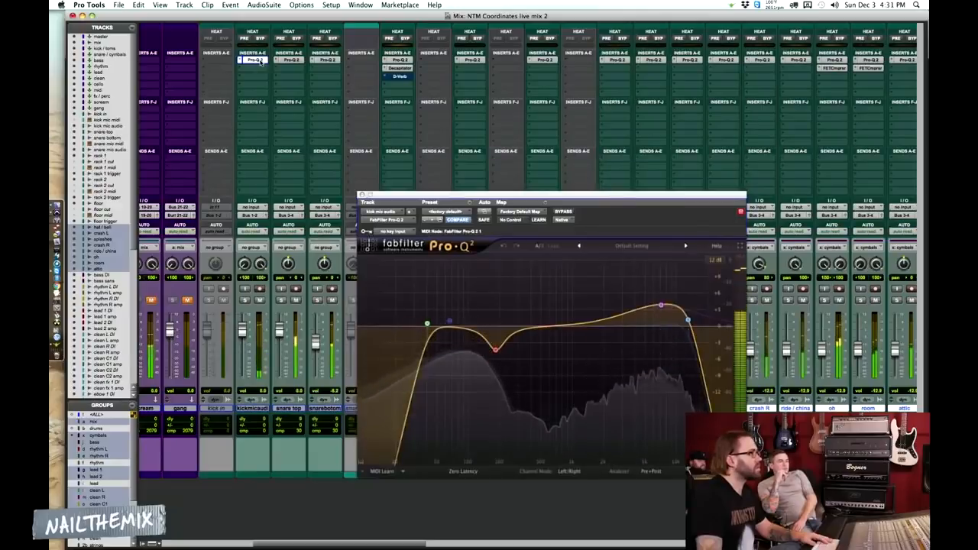
{"action": "left_click", "coordinate": [258, 60]}
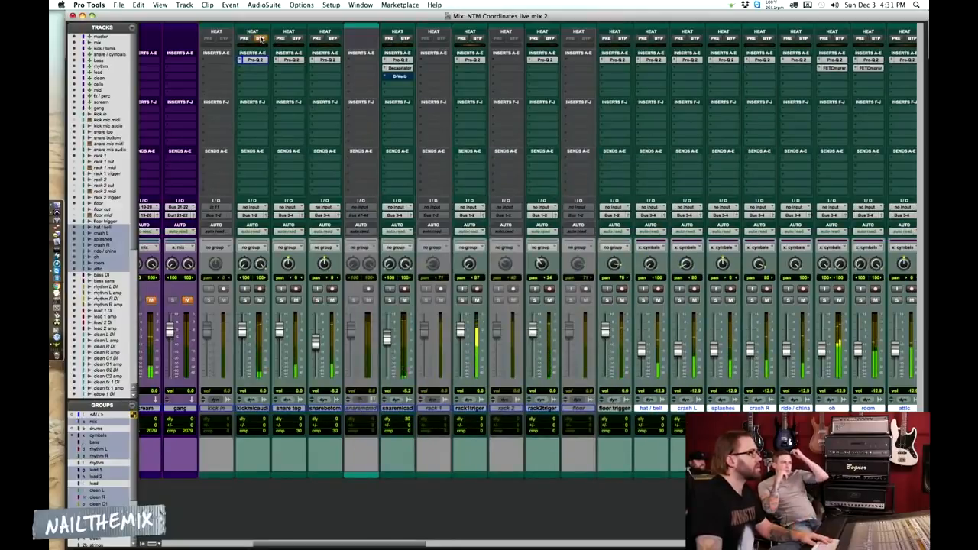
Compare the kick mic audio track with HEAT active and bypassed, and widen the 184 Hz cut in its Pro-Q 2
{"action": "left_click", "coordinate": [261, 38]}
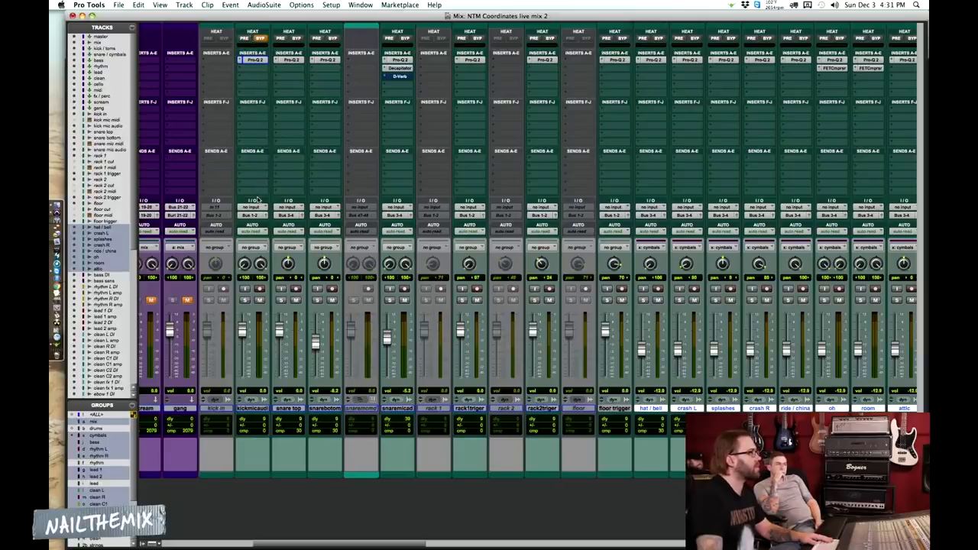
{"action": "left_click", "coordinate": [260, 38]}
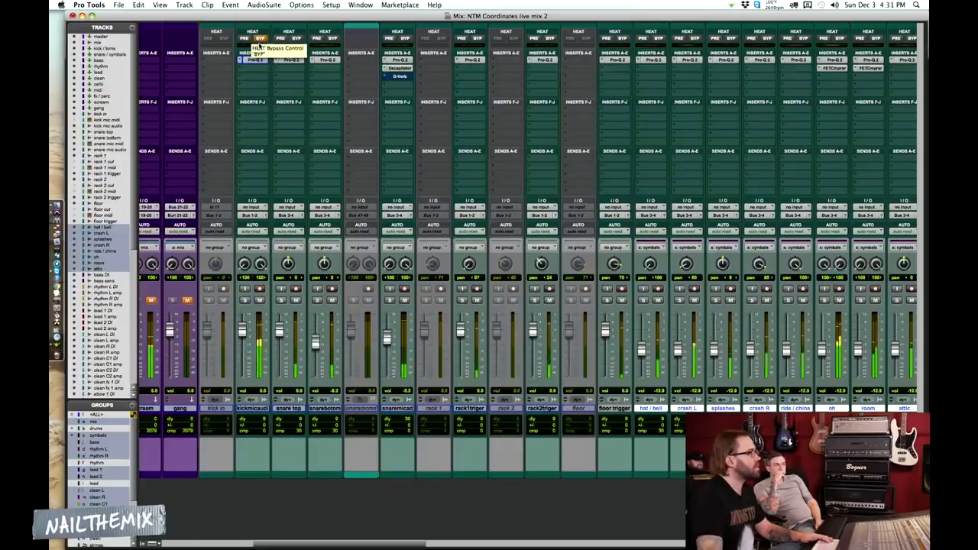
{"action": "left_click", "coordinate": [254, 60]}
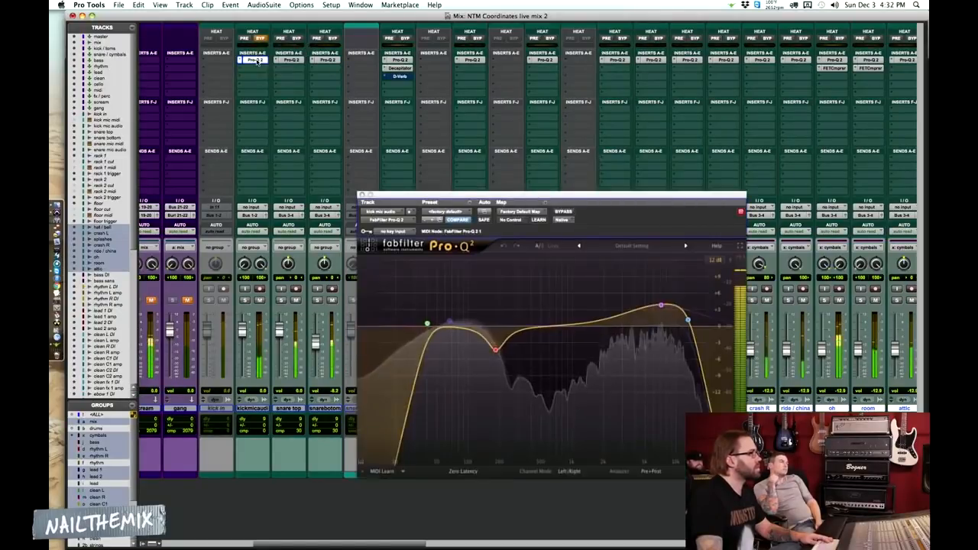
{"action": "left_click", "coordinate": [495, 349]}
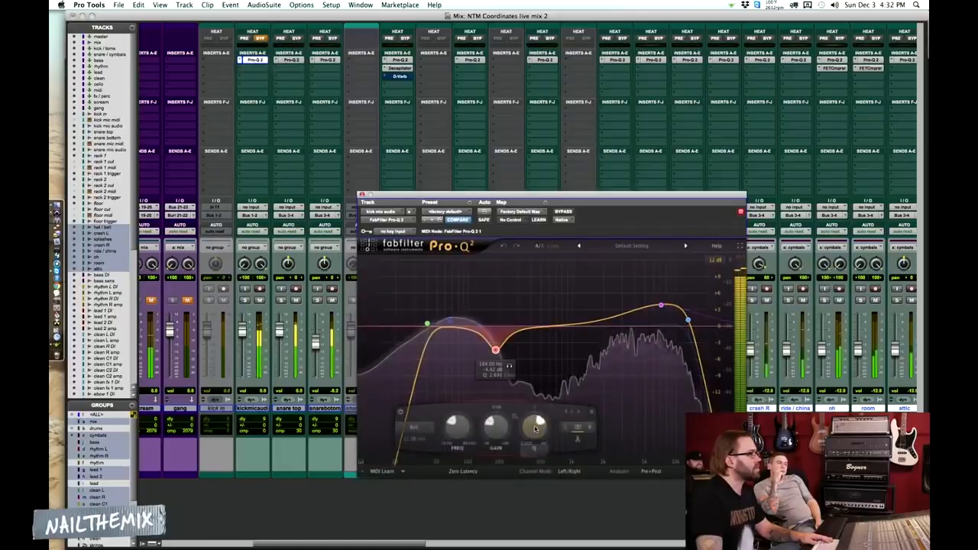
{"action": "left_click_drag", "start_coordinate": [532, 429], "coordinate": [532, 440]}
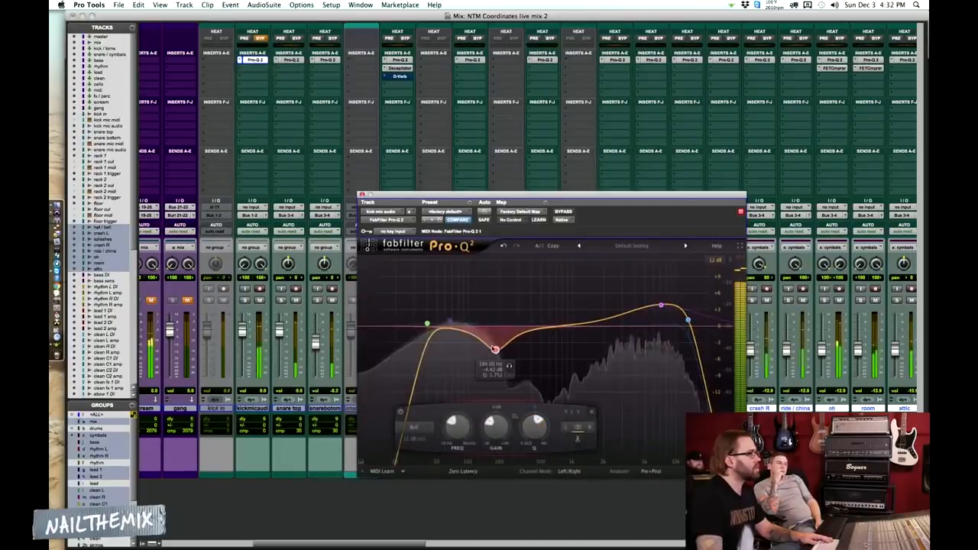
Stop playback, enable the low bell band in the kick mic Pro-Q 2, and set it to about +1.25 dB near 67 Hz
{"action": "left_click", "coordinate": [452, 322]}
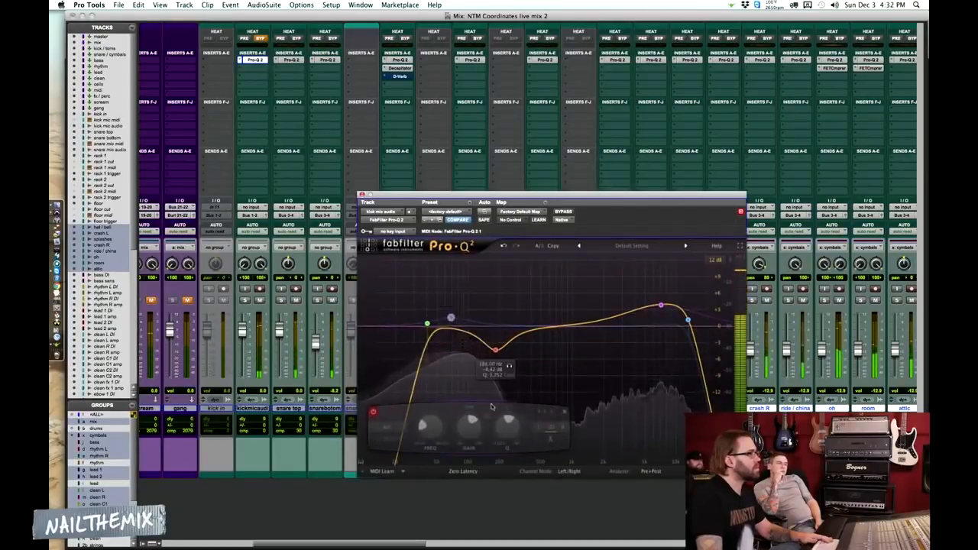
{"action": "key", "text": "space"}
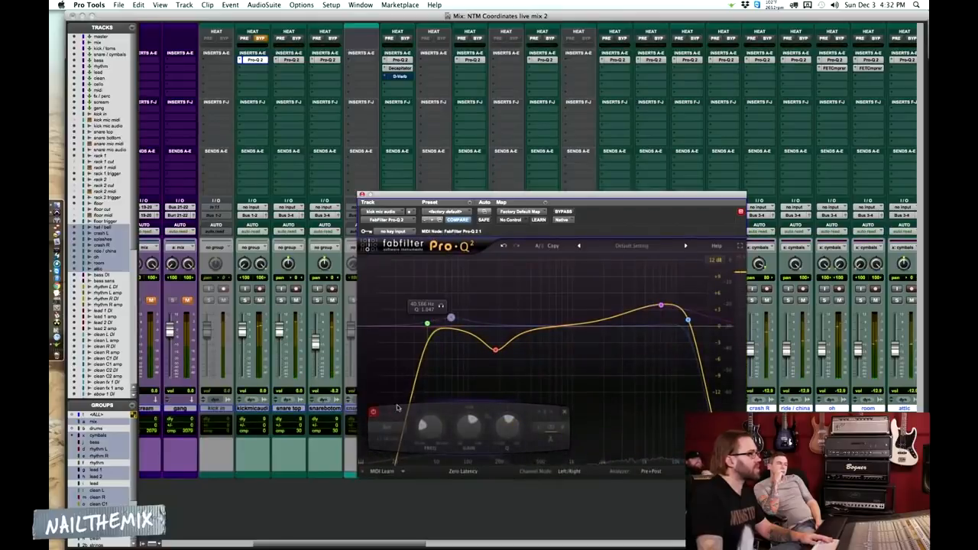
{"action": "left_click", "coordinate": [374, 415]}
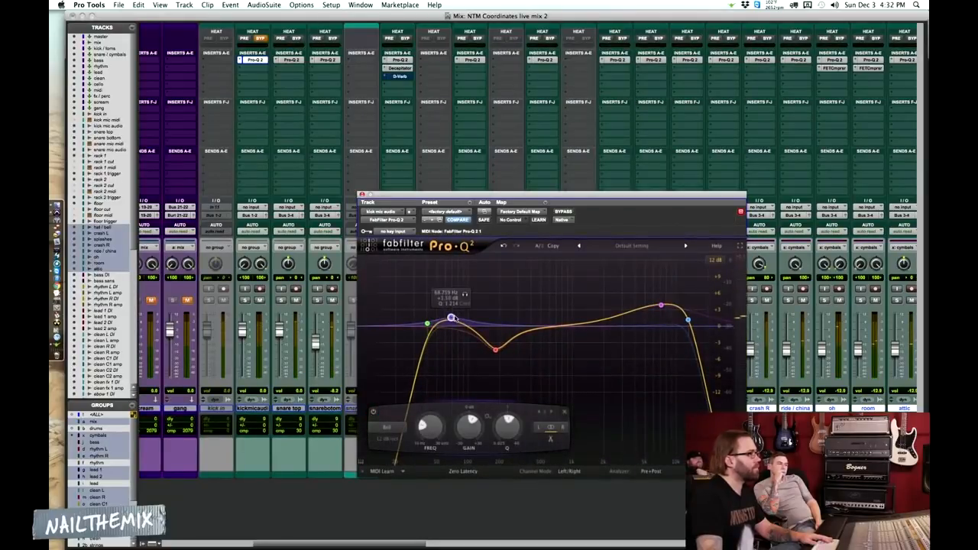
{"action": "left_click_drag", "start_coordinate": [451, 317], "coordinate": [450, 321]}
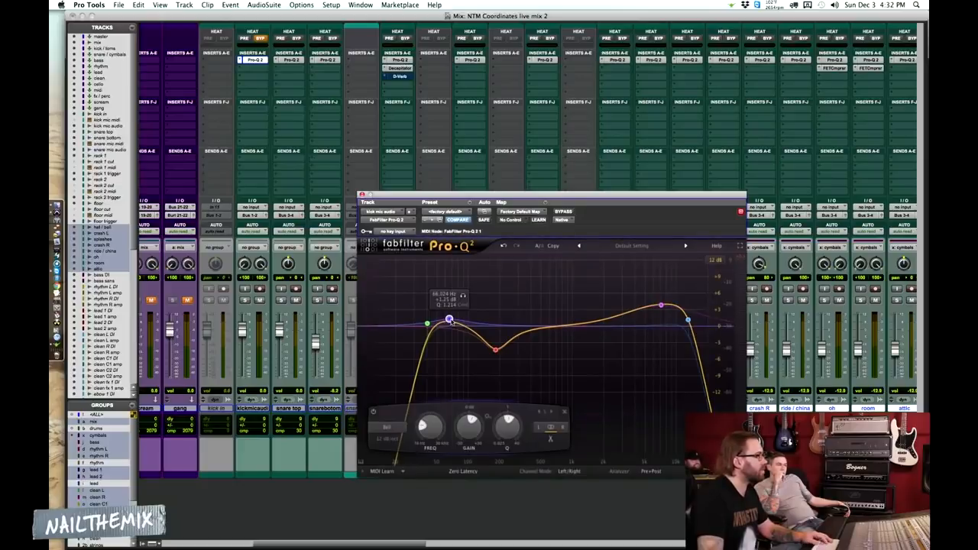
{"action": "left_click_drag", "start_coordinate": [451, 321], "coordinate": [453, 322]}
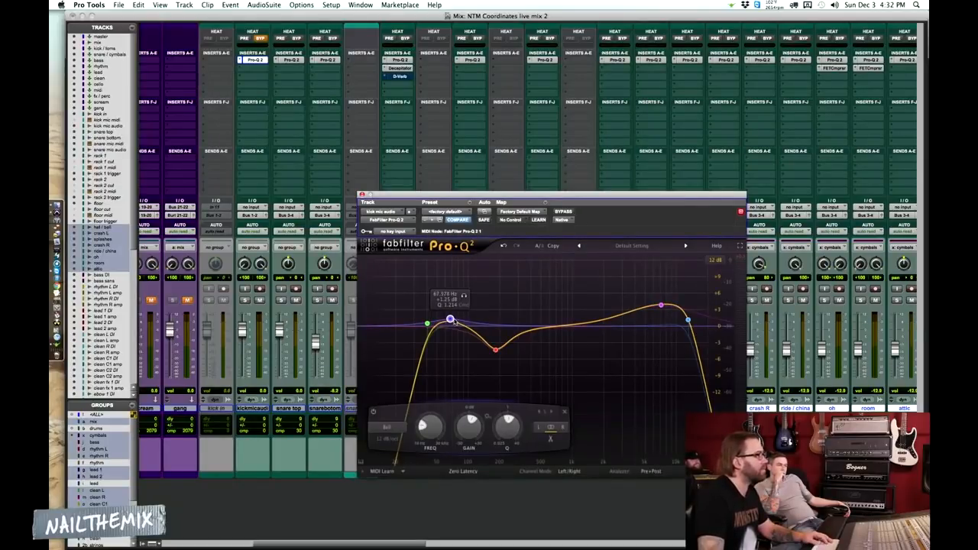
Resume playback and compare the kick sound with the low bell band bypassed and active
{"action": "key", "text": "space"}
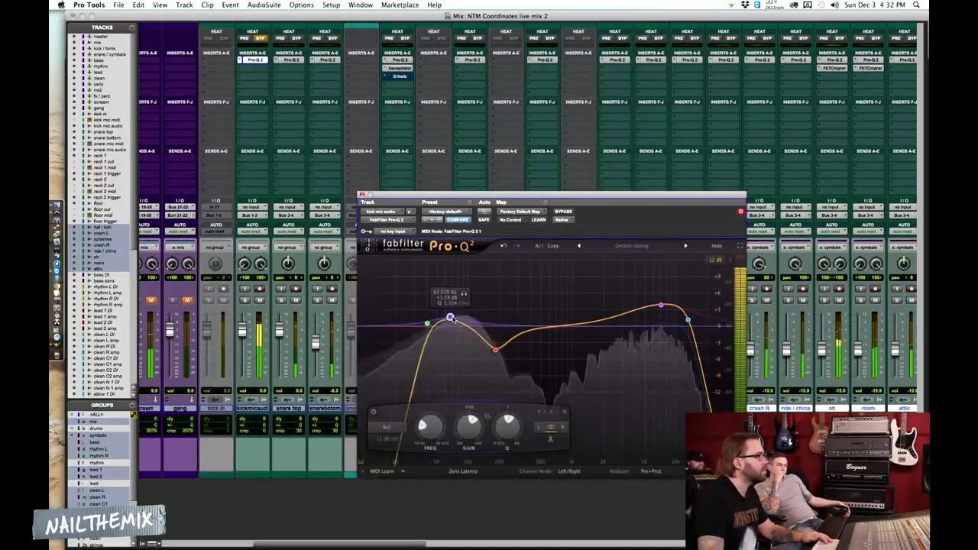
{"action": "left_click", "coordinate": [373, 412]}
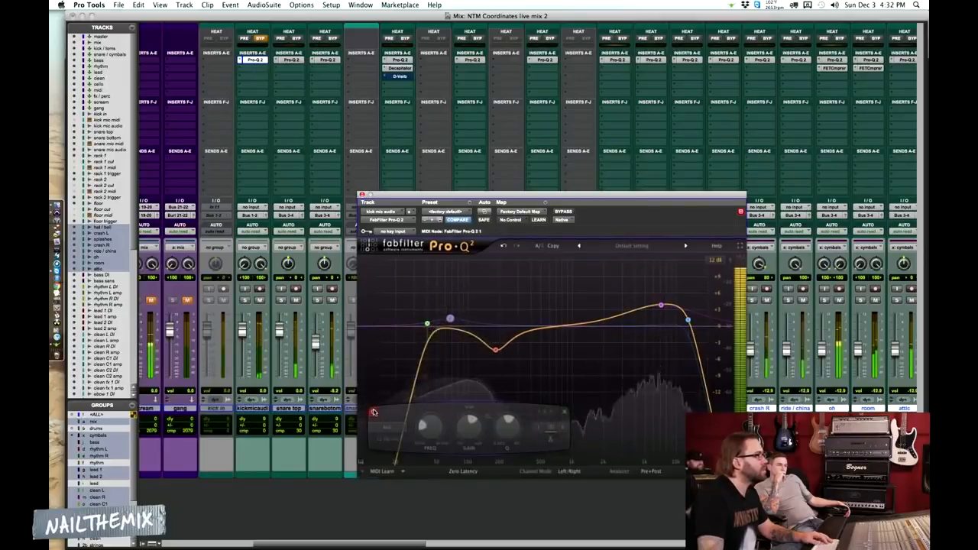
{"action": "left_click", "coordinate": [373, 412]}
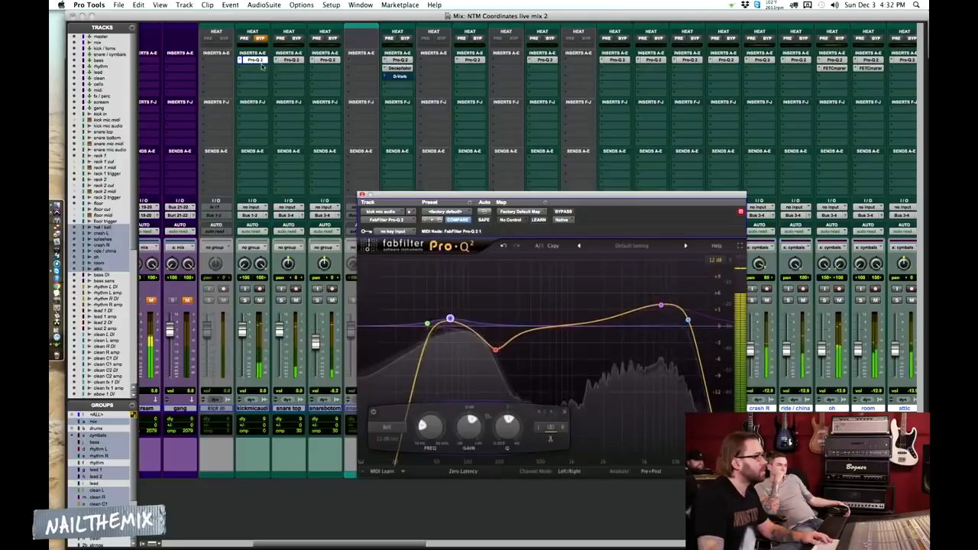
Check the snare top Pro-Q 2, and compare the drums with the snare mic audio track muted and unmuted
{"action": "left_click", "coordinate": [288, 60]}
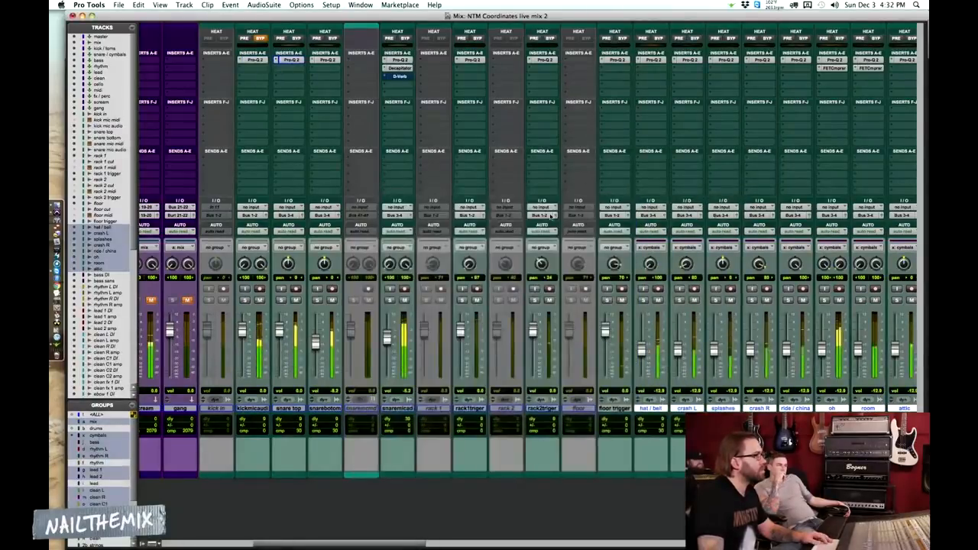
{"action": "left_click", "coordinate": [404, 300]}
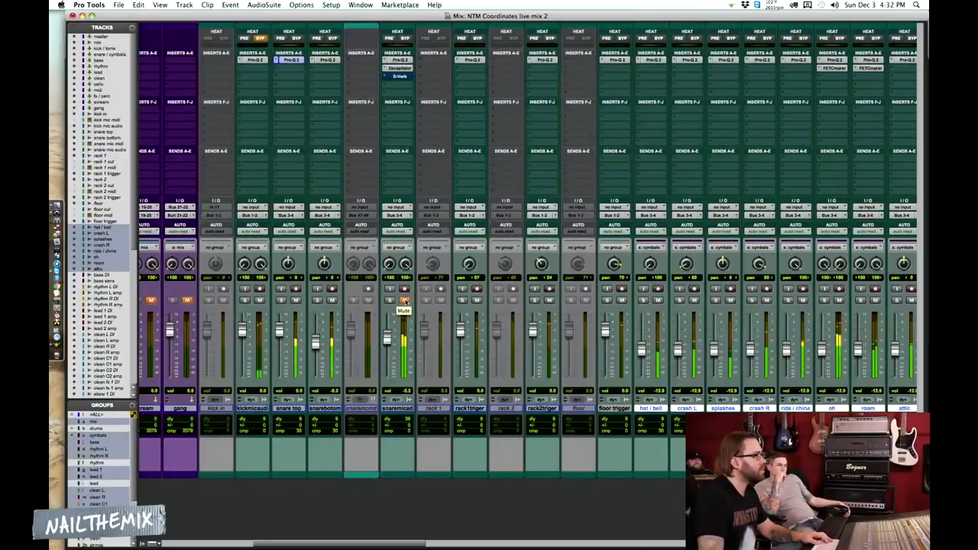
{"action": "left_click", "coordinate": [405, 300]}
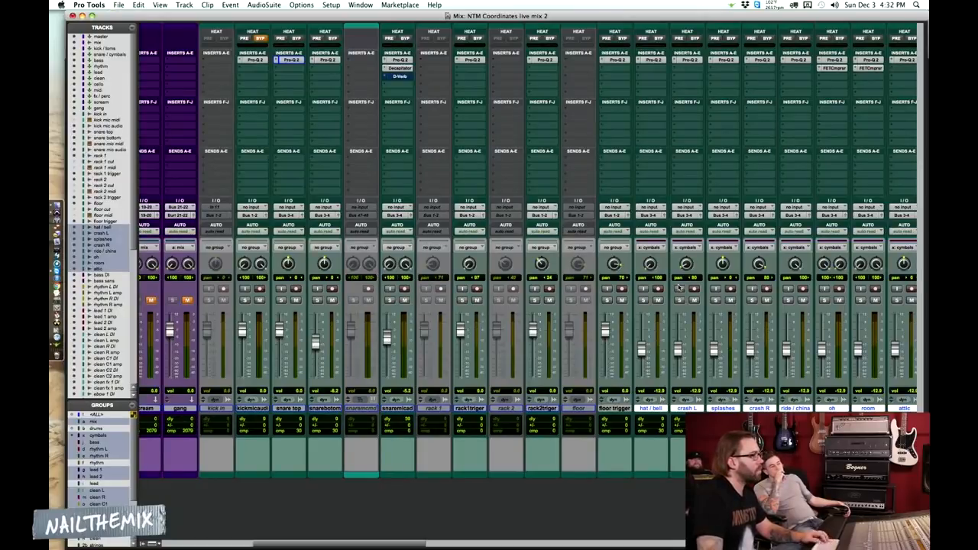
{"action": "scroll", "coordinate": [679, 287], "scroll_direction": "right", "scroll_amount": 1}
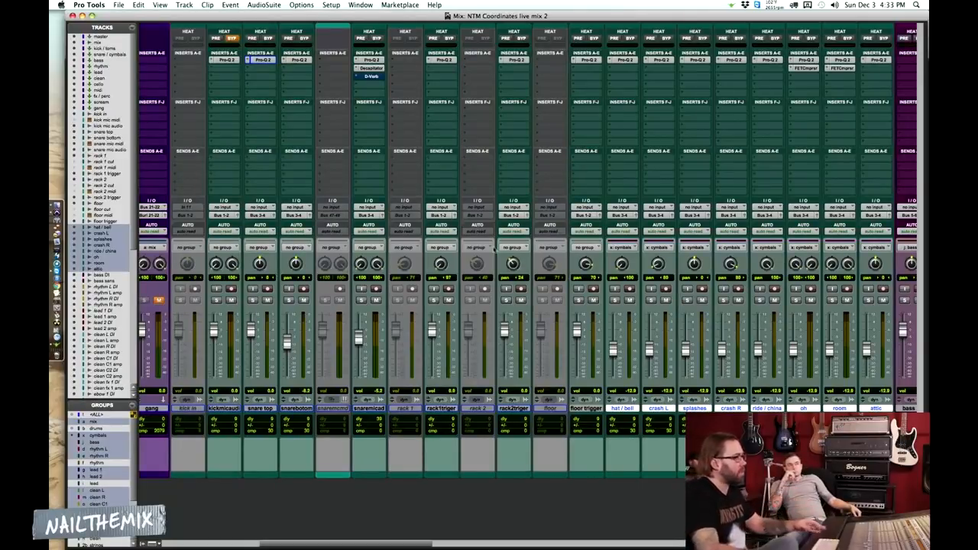
Switch to the Edit window and display the D-Verb Master Bypass automation on the snare mic audio track
{"action": "left_click", "coordinate": [371, 76]}
{"action": "left_click", "coordinate": [372, 77]}
{"action": "key", "text": "super+equal"}
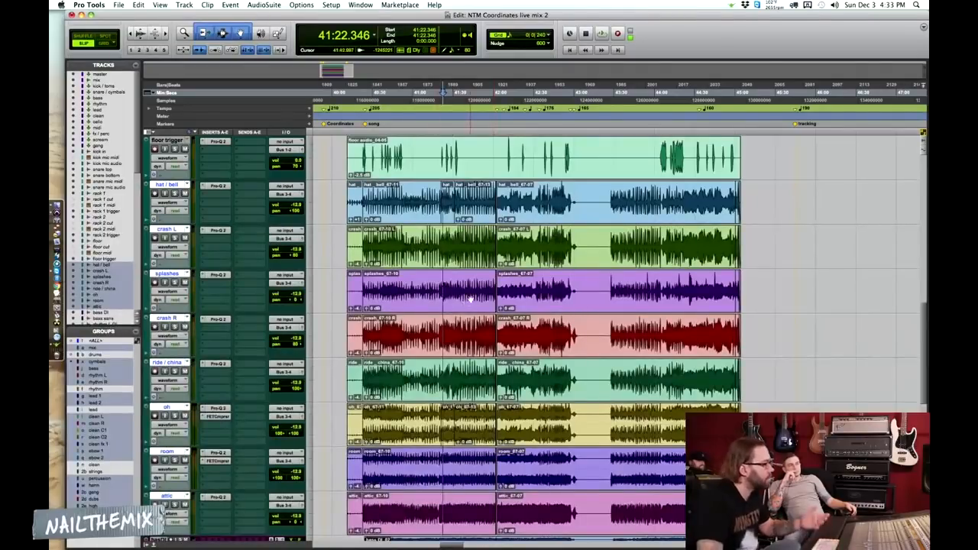
{"action": "scroll", "coordinate": [469, 300], "scroll_direction": "up", "scroll_amount": 6}
{"action": "left_click", "coordinate": [422, 283]}
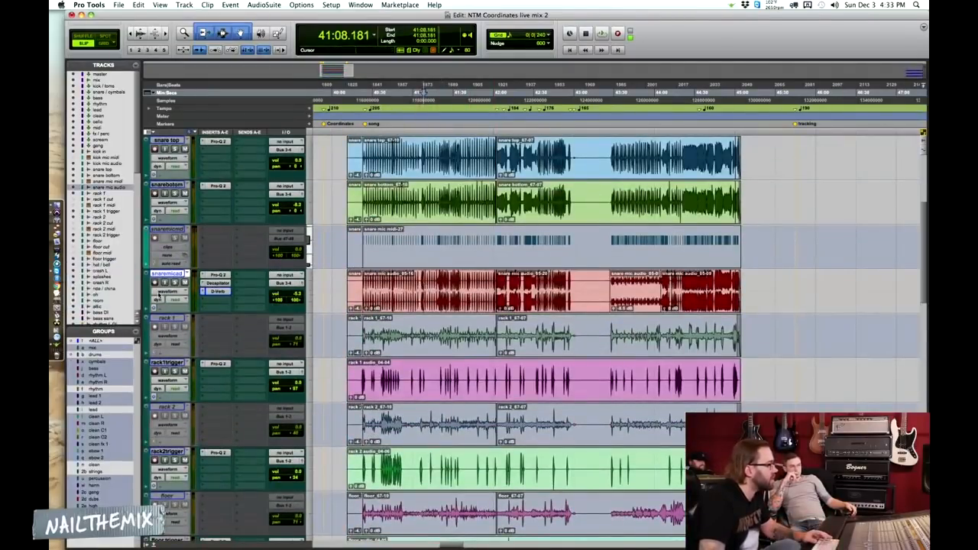
{"action": "left_click", "coordinate": [160, 292]}
{"action": "left_click", "coordinate": [232, 339]}
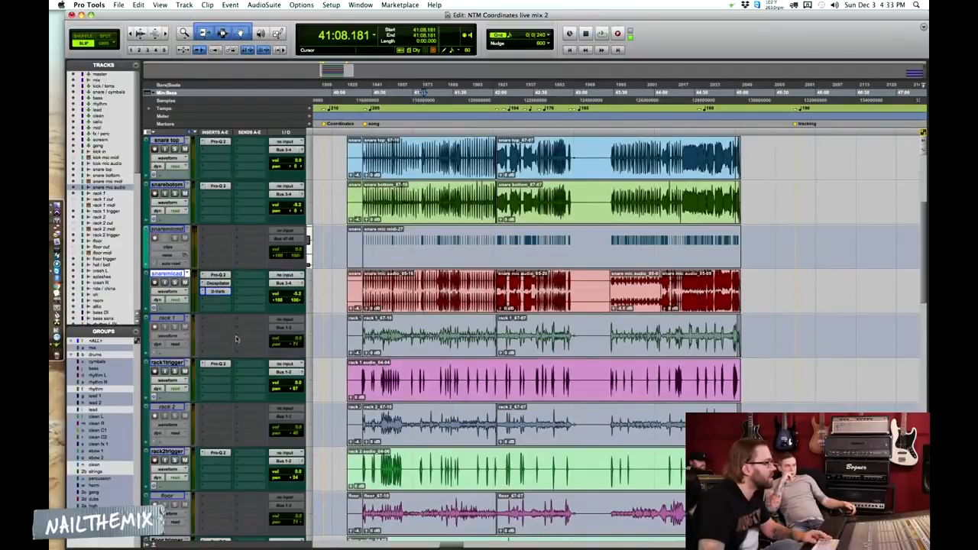
Zoom in around the snare mic audio bypass automation and start playback from 40:45.653
{"action": "left_click", "coordinate": [418, 282]}
{"action": "left_click", "coordinate": [421, 283]}
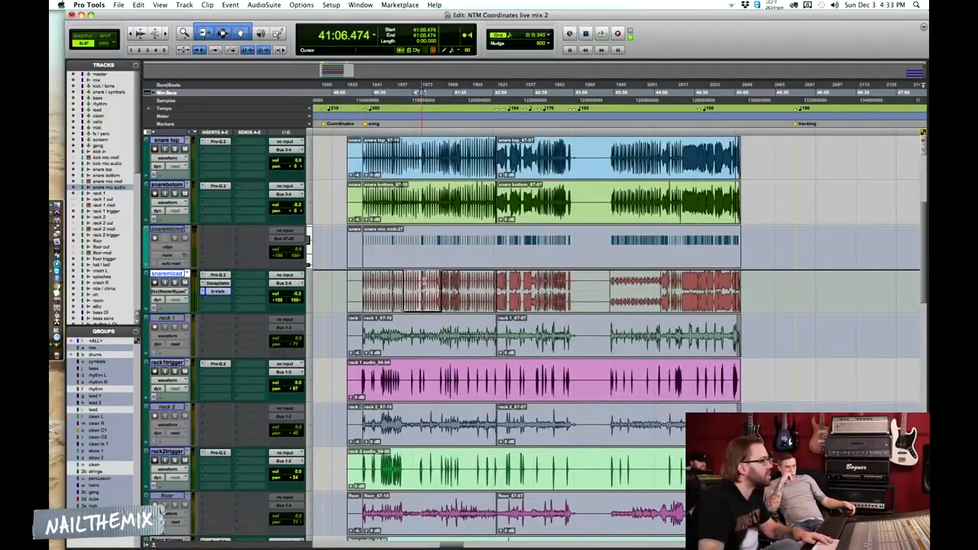
{"action": "key", "text": "t"}
{"action": "key", "text": "t"}
{"action": "left_click", "coordinate": [544, 286]}
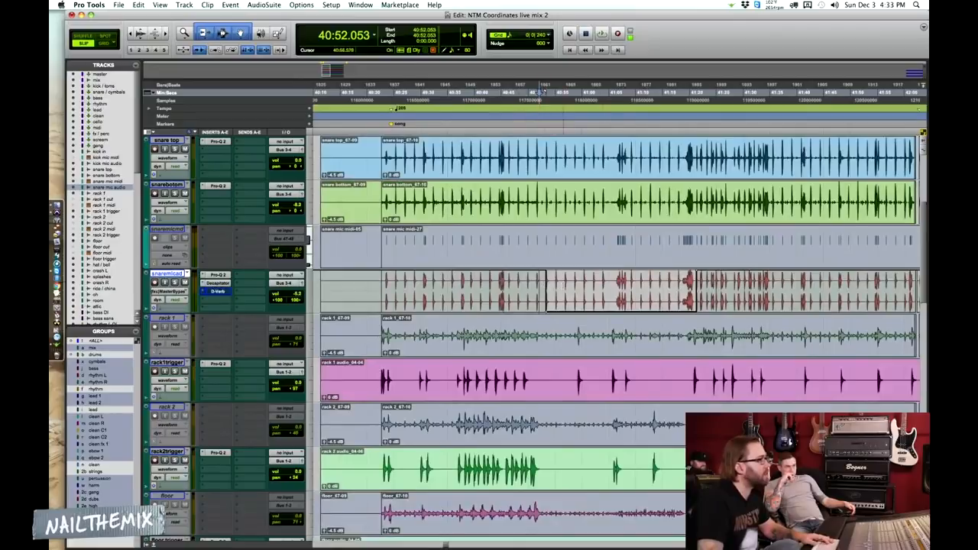
{"action": "left_click", "coordinate": [518, 290]}
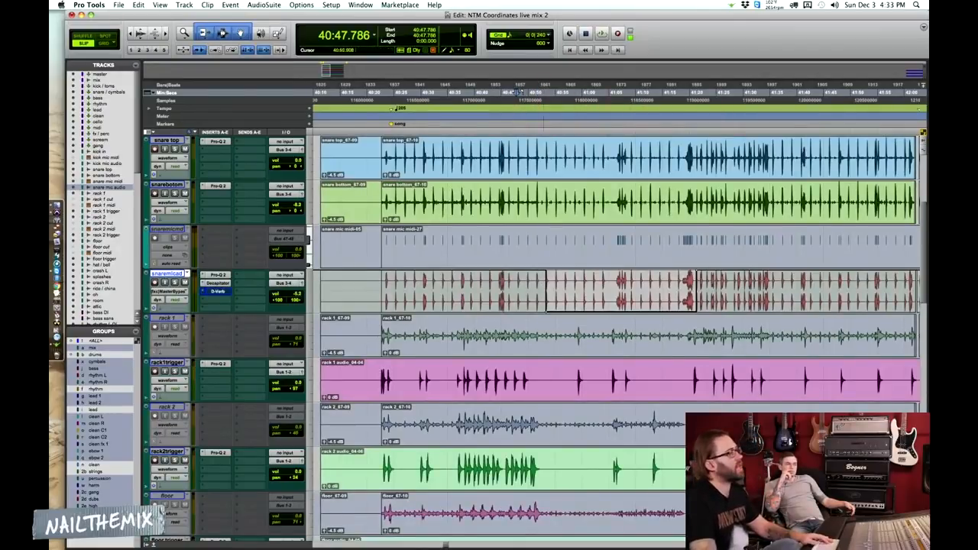
{"action": "left_click", "coordinate": [506, 92]}
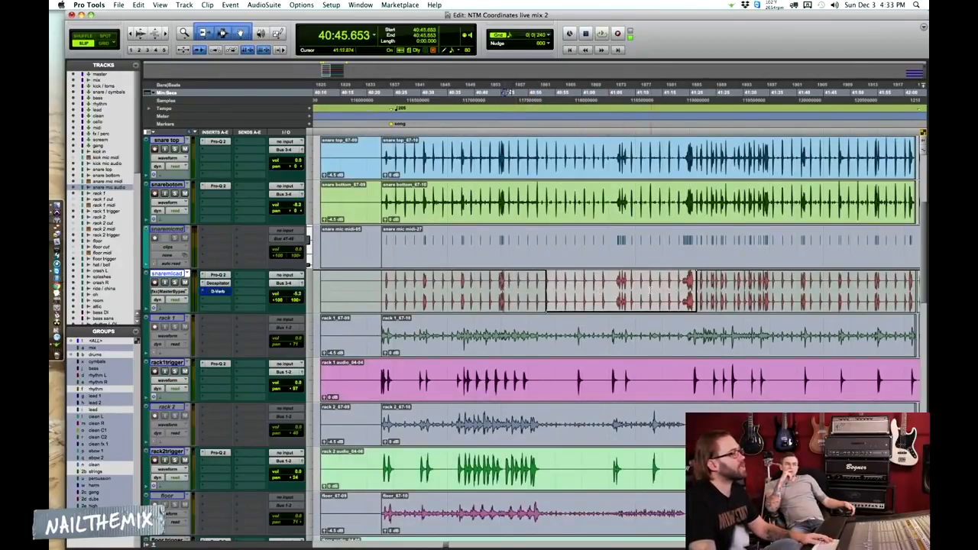
{"action": "key", "text": "space"}
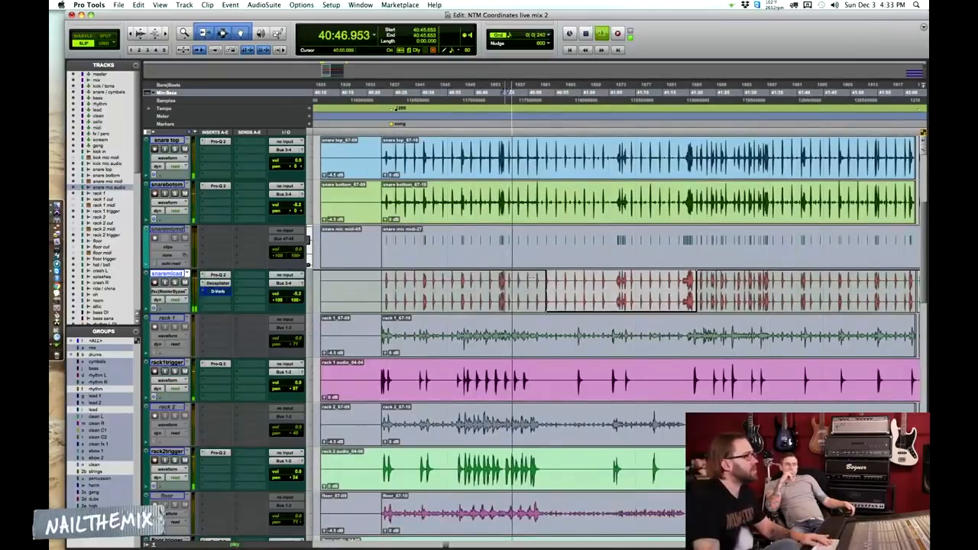
Follow the snare mic audio bypass automation up close during playback, with its D-Verb window open and moved clear of the snare tracks
{"action": "key", "text": "t"}
{"action": "key", "text": "t"}
{"action": "scroll", "coordinate": [635, 306], "scroll_direction": "right", "scroll_amount": 4}
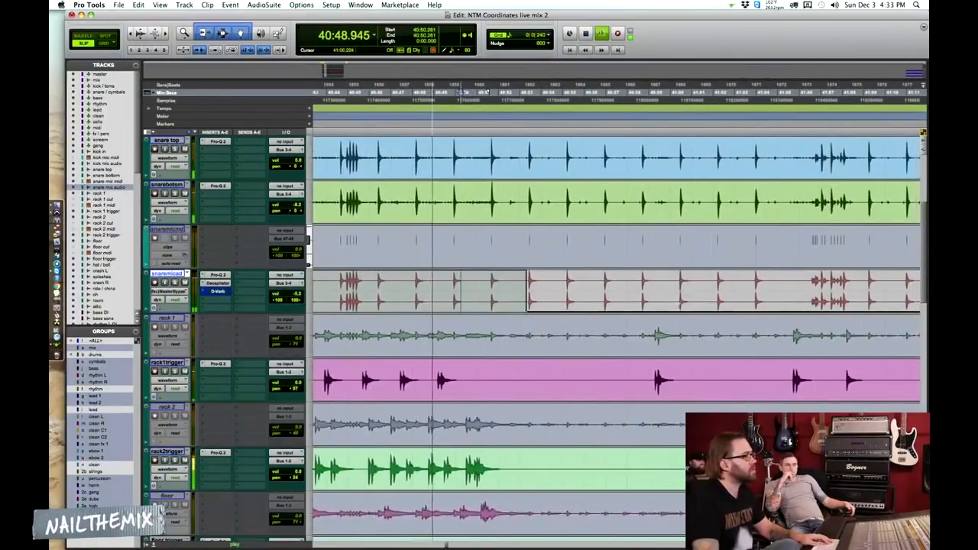
{"action": "scroll", "coordinate": [635, 305], "scroll_direction": "right", "scroll_amount": 3}
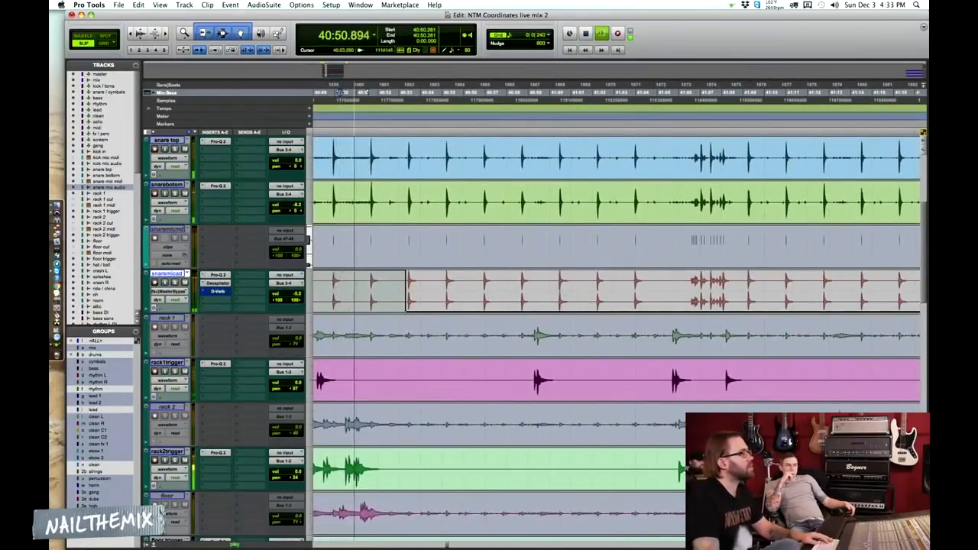
{"action": "left_click", "coordinate": [218, 291]}
{"action": "left_click_drag", "start_coordinate": [582, 195], "coordinate": [789, 76]}
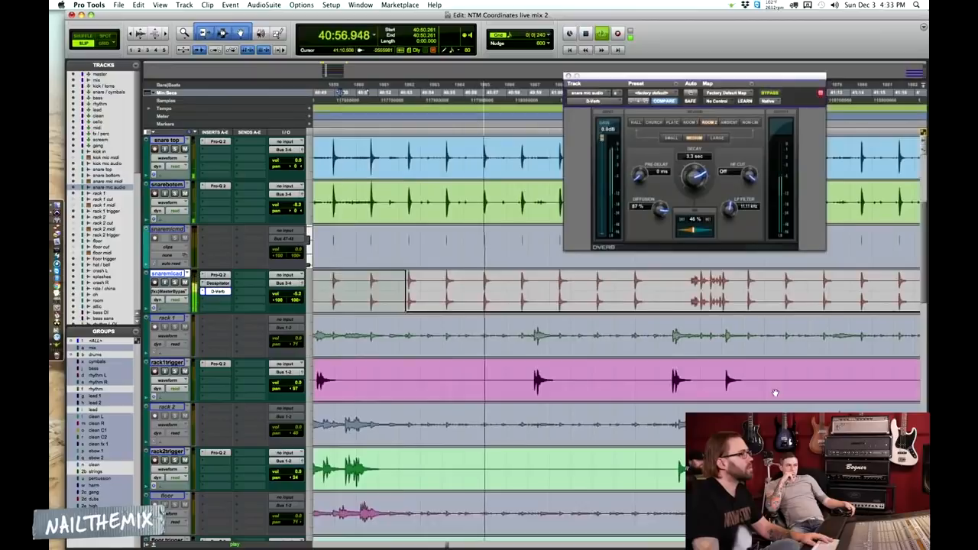
Compare the snare with D-Verb bypassed and active, then close the reverb window and stop playback
{"action": "left_click", "coordinate": [772, 92]}
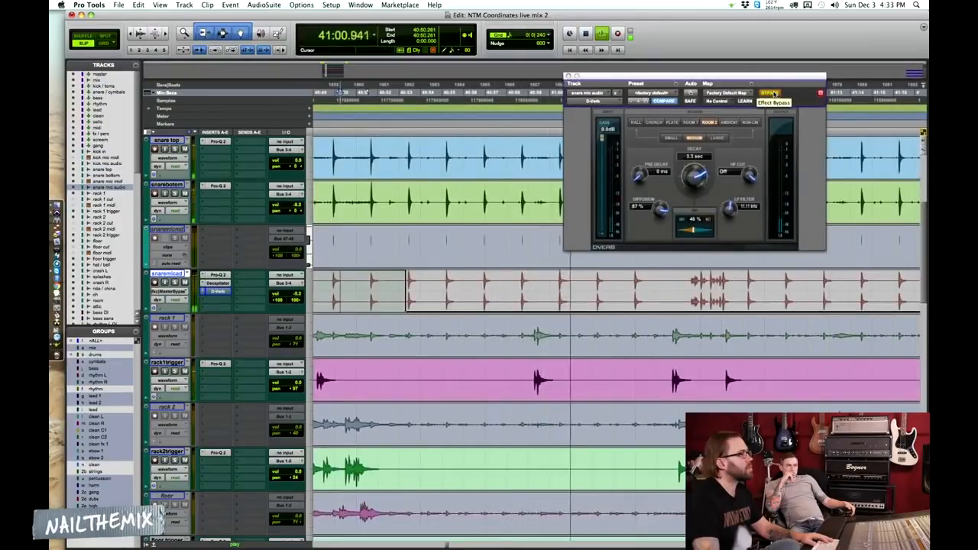
{"action": "left_click", "coordinate": [774, 92]}
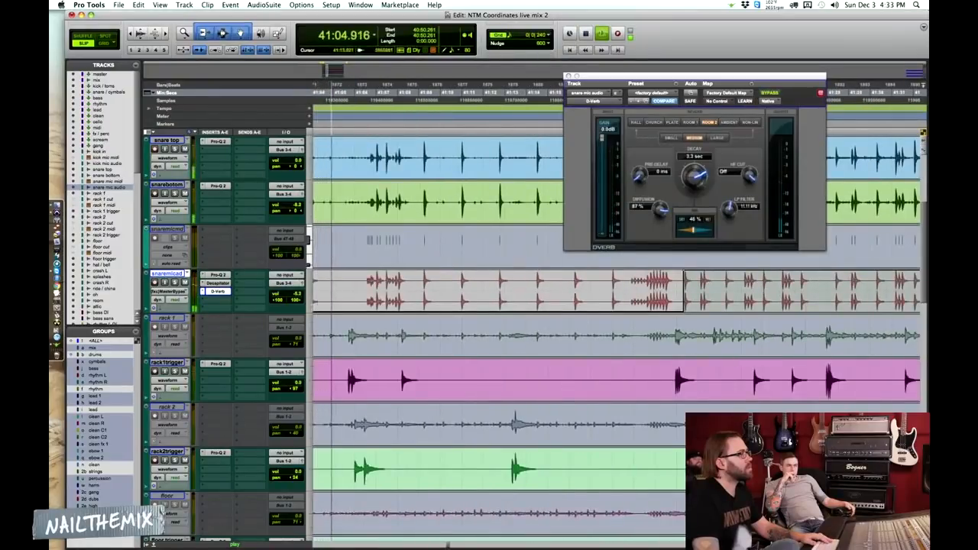
{"action": "left_click", "coordinate": [569, 76]}
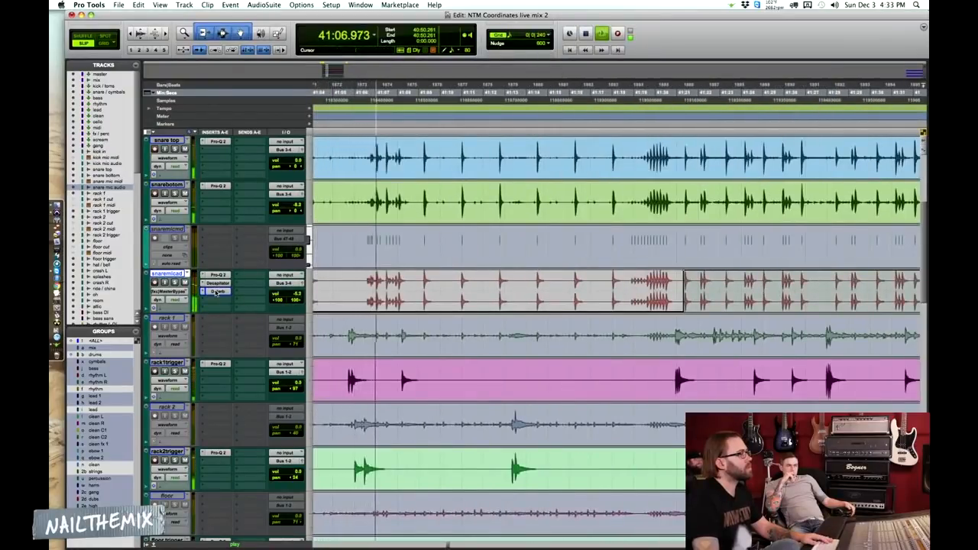
{"action": "key", "text": "space"}
Place the cursor at 41:06.410 on the snare mic audio track and return that track to waveform view
{"action": "left_click", "coordinate": [363, 289]}
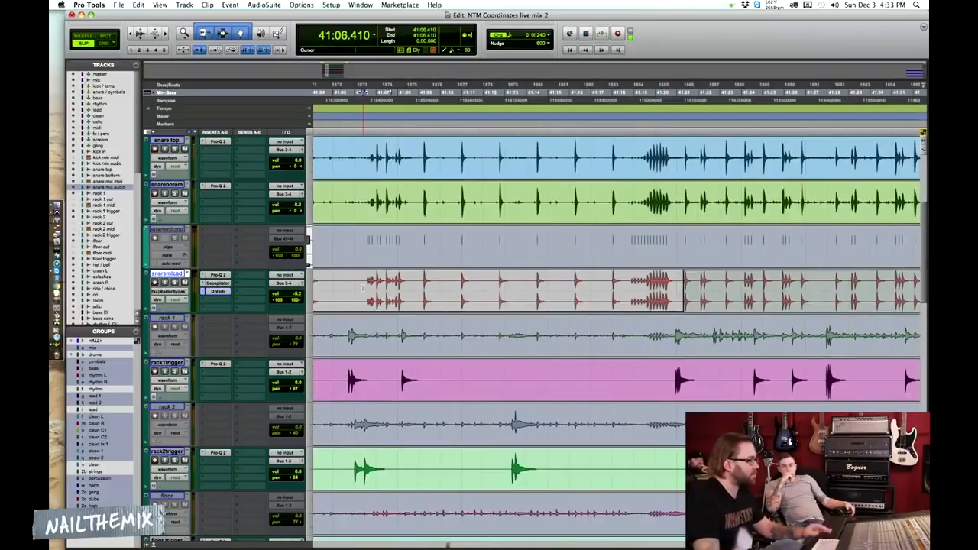
{"action": "key", "text": "r"}
{"action": "key", "text": "r"}
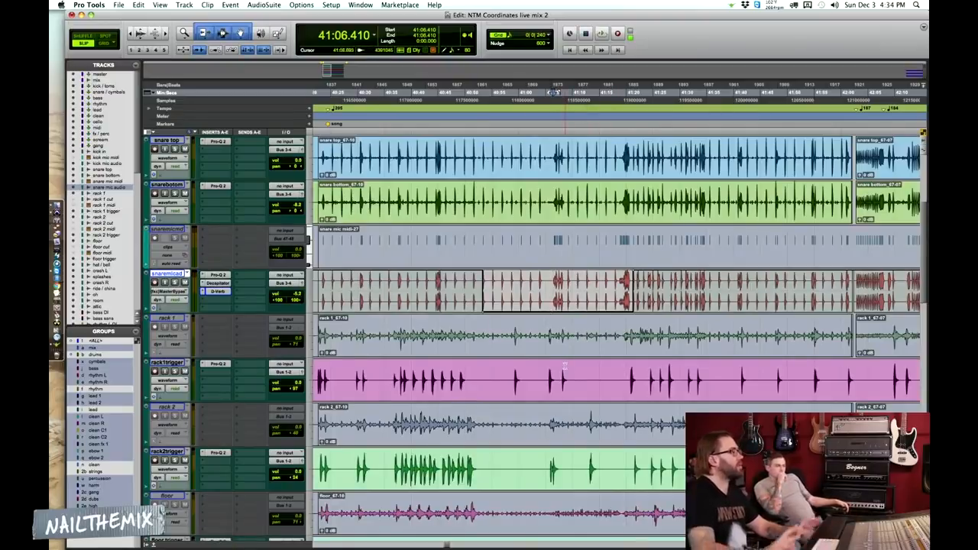
{"action": "left_click", "coordinate": [173, 291]}
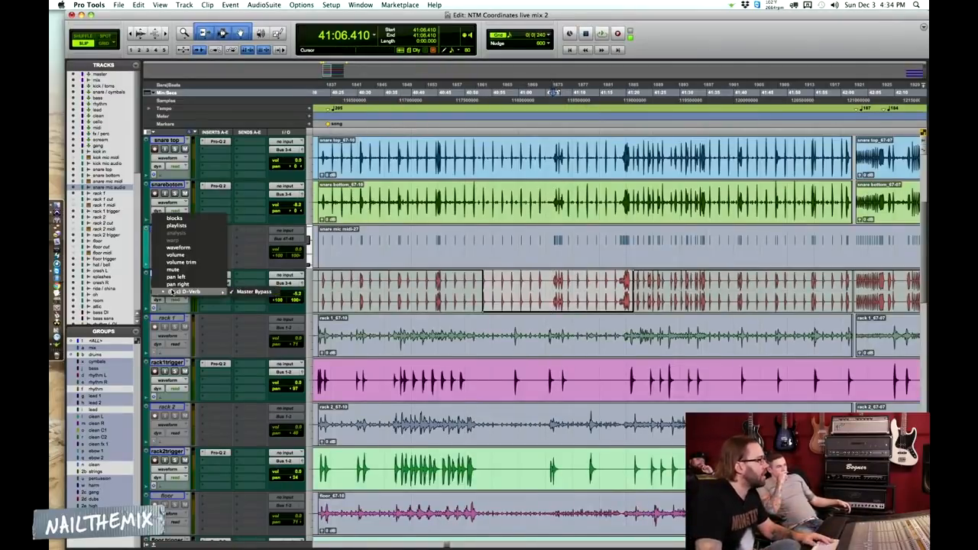
{"action": "left_click", "coordinate": [181, 247]}
{"action": "key", "text": "r"}
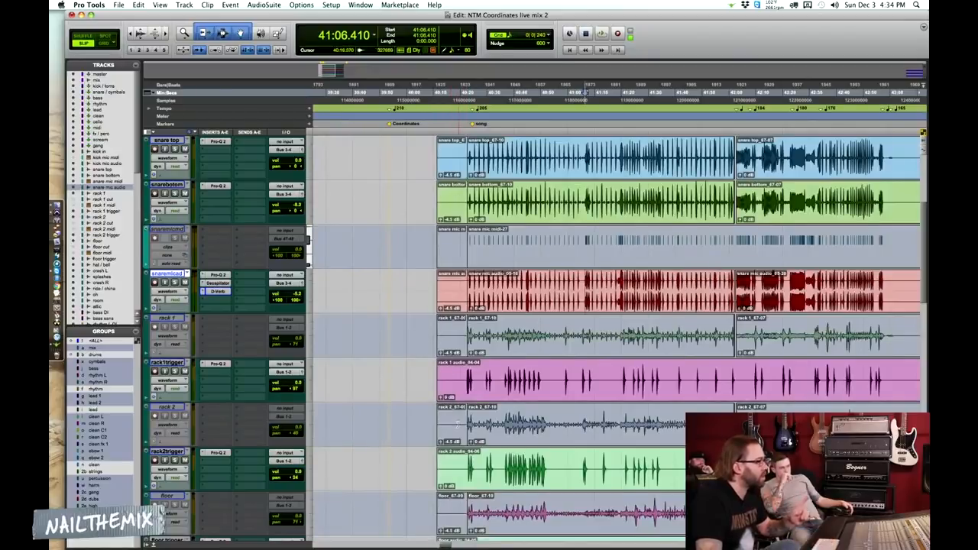
Select the hat / bell intro clip that starts at 40:11.336 and zoom in around it
{"action": "scroll", "coordinate": [458, 424], "scroll_direction": "down", "scroll_amount": 6}
{"action": "left_click", "coordinate": [448, 346]}
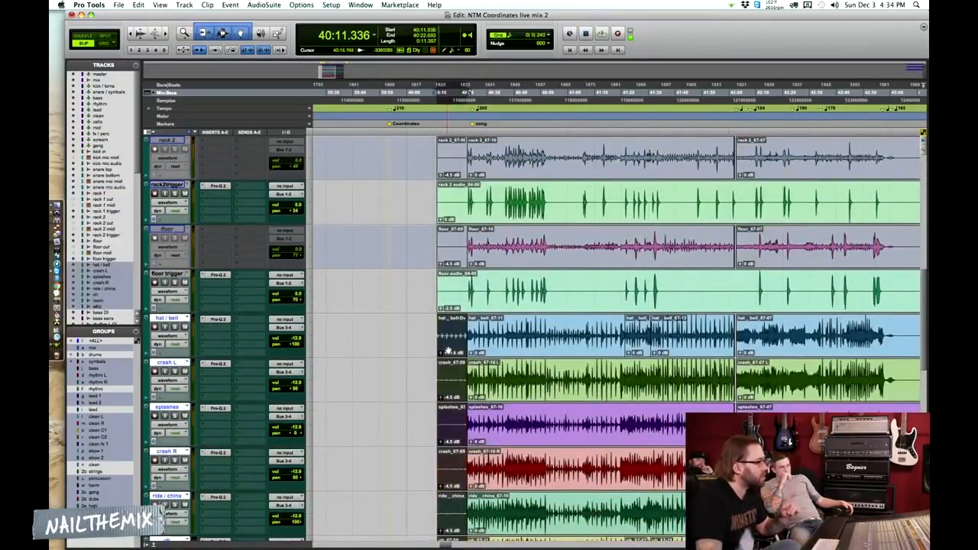
{"action": "key", "text": "t"}
{"action": "key", "text": "t"}
{"action": "scroll", "coordinate": [708, 343], "scroll_direction": "right", "scroll_amount": 3}
{"action": "left_click", "coordinate": [546, 330]}
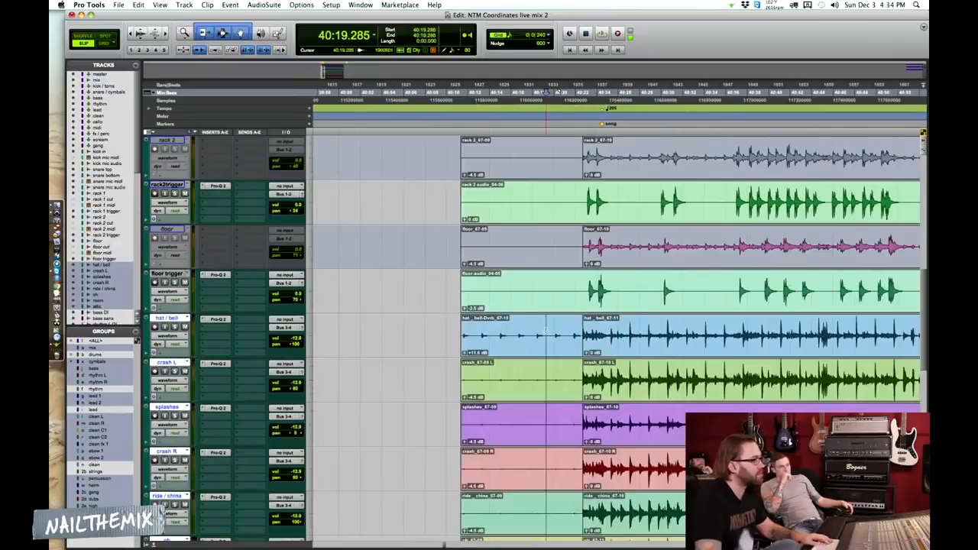
{"action": "key", "text": "t"}
{"action": "left_click", "coordinate": [575, 351]}
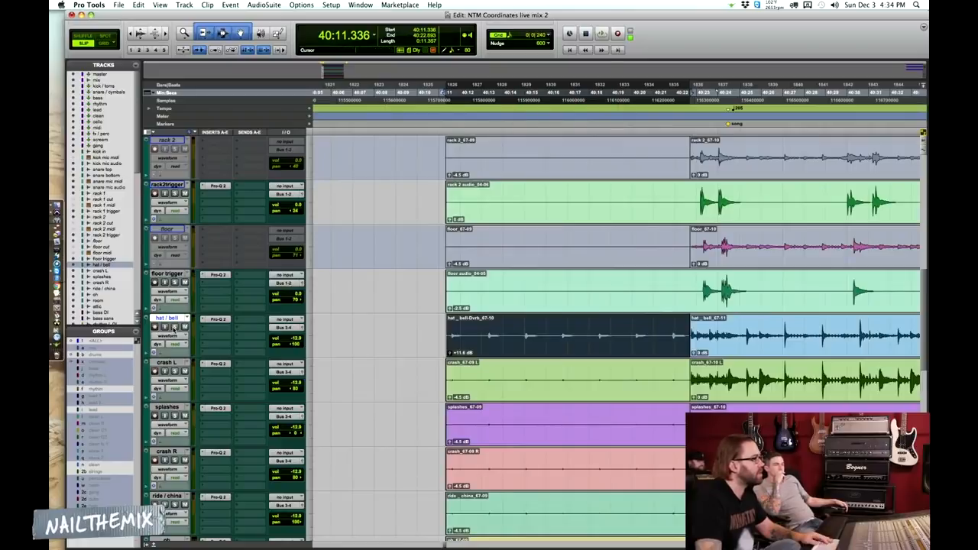
Solo the hat / bell track and audition its intro clip from 40:11.336
{"action": "left_click", "coordinate": [174, 327]}
{"action": "key", "text": "space"}
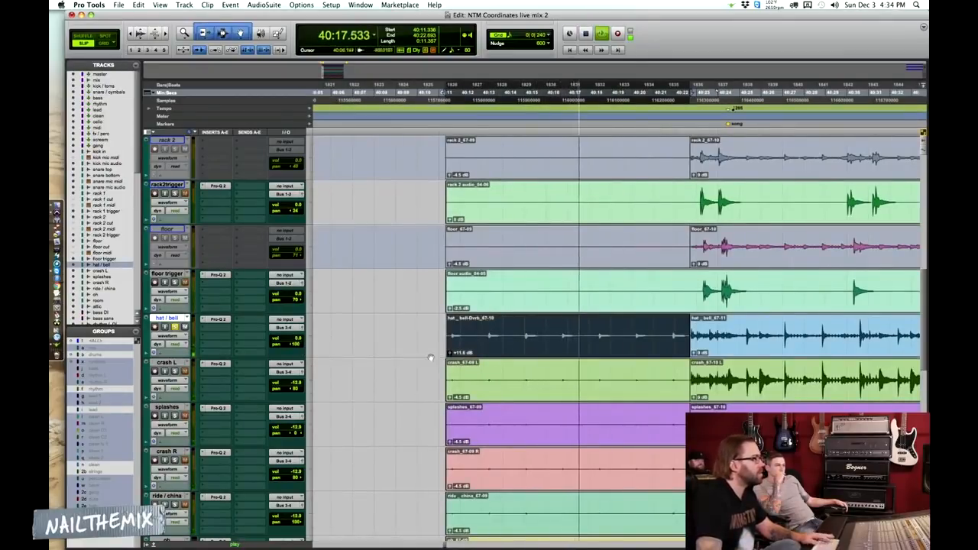
{"action": "key", "text": "space"}
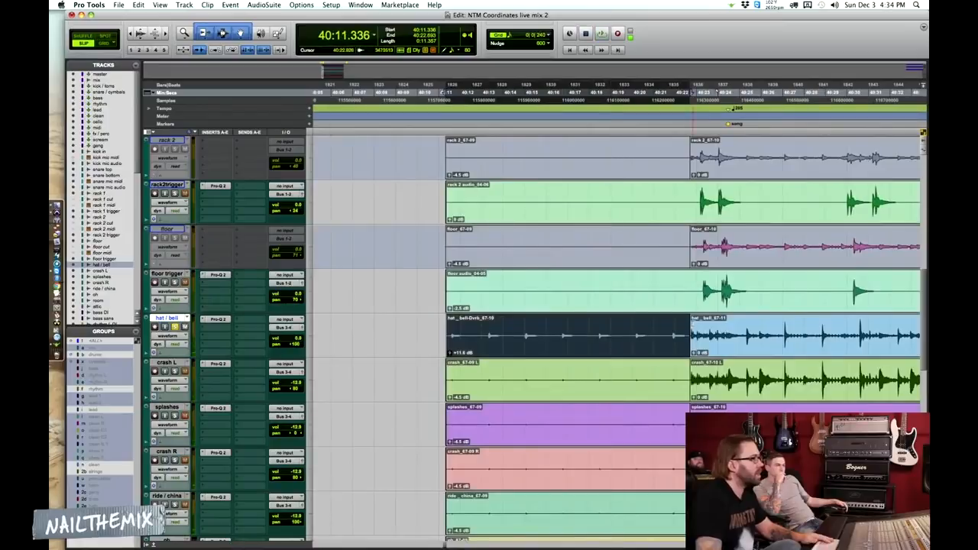
Reselect the hat / bell intro clip and briefly replay its opening in solo
{"action": "left_click", "coordinate": [620, 330]}
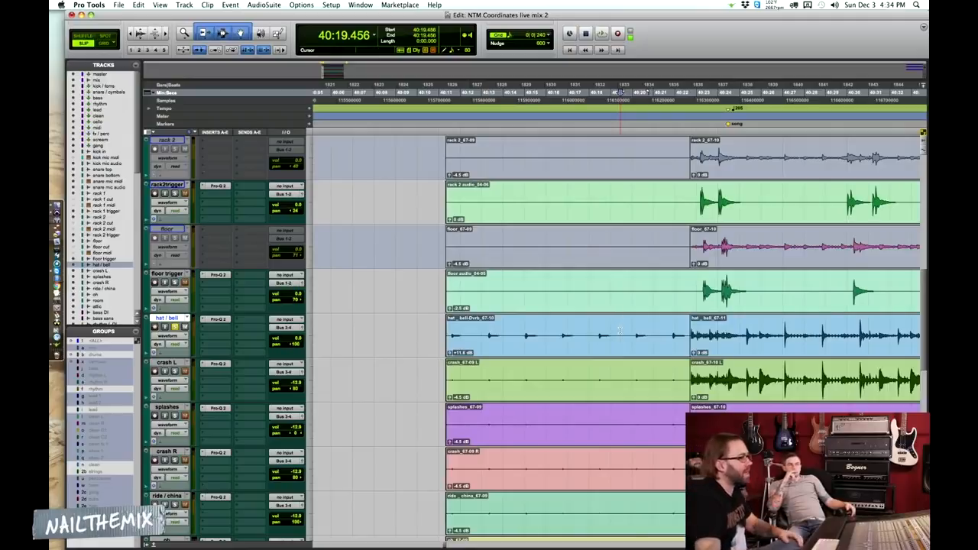
{"action": "left_click", "coordinate": [572, 349]}
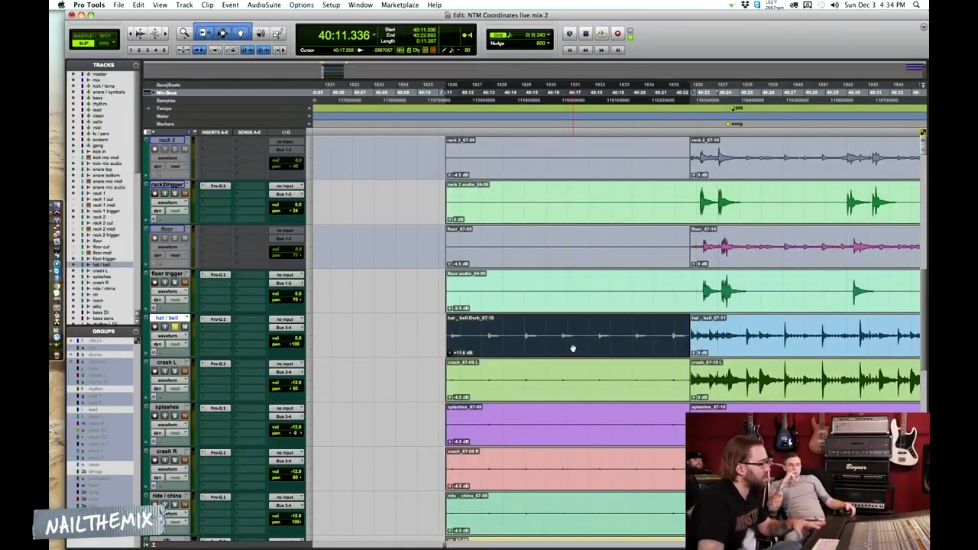
{"action": "left_click", "coordinate": [603, 328]}
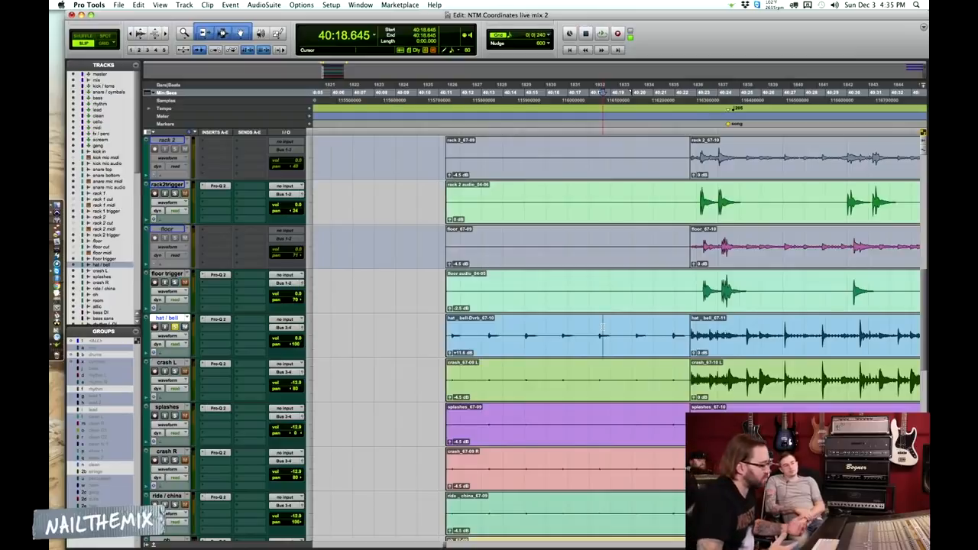
{"action": "left_click", "coordinate": [653, 337]}
{"action": "left_click", "coordinate": [628, 355]}
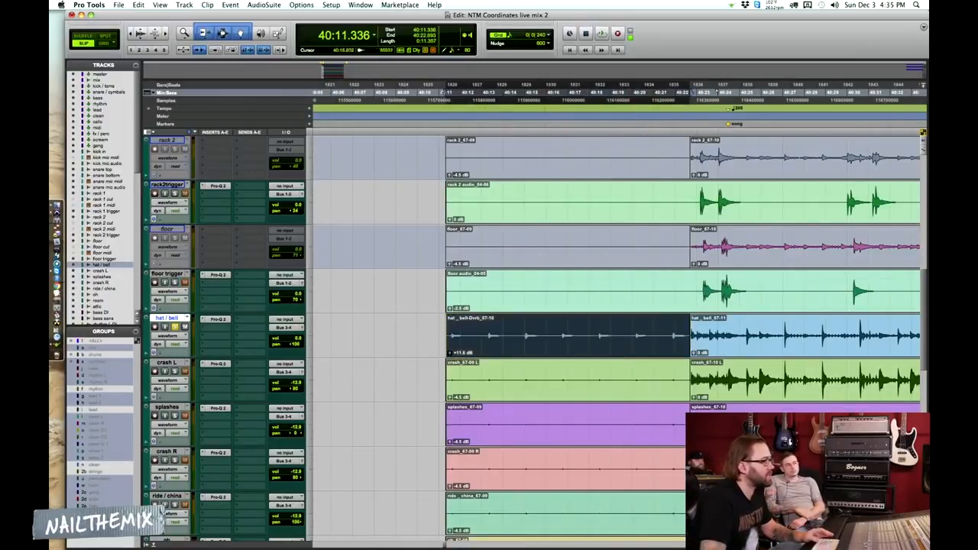
{"action": "key", "text": "space"}
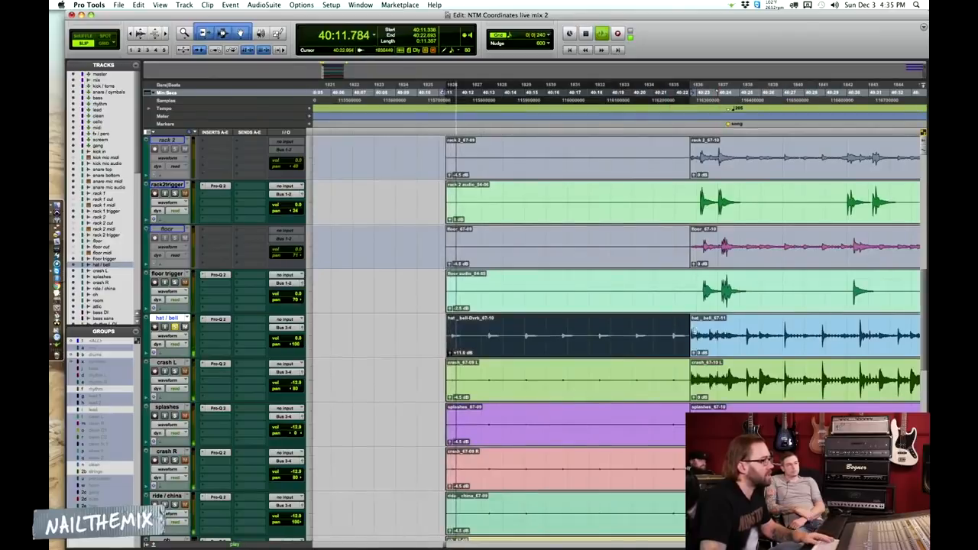
{"action": "key", "text": "space"}
Try extending the main hat / bell clip back over the intro, audition it, and undo the extension
{"action": "left_click", "coordinate": [694, 332]}
{"action": "left_click_drag", "start_coordinate": [475, 324], "coordinate": [447, 325]}
{"action": "key", "text": "space"}
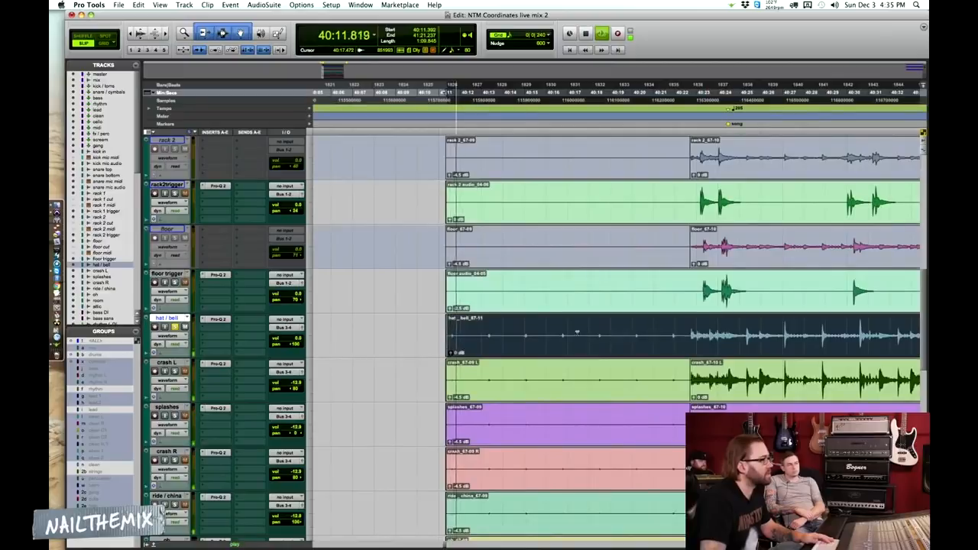
{"action": "key", "text": "space"}
{"action": "key", "text": "super+z"}
Clear the hat / bell solo, zoom out, and play the mix from 40:30.122 on the snare top track
{"action": "left_click", "coordinate": [532, 346]}
{"action": "key", "text": "r"}
{"action": "key", "text": "r"}
{"action": "key", "text": "r"}
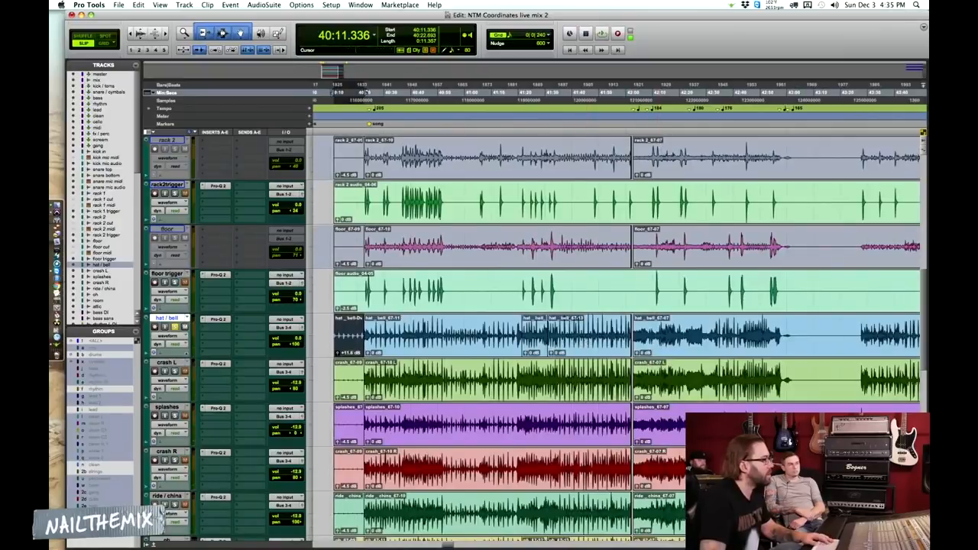
{"action": "left_click", "coordinate": [496, 341]}
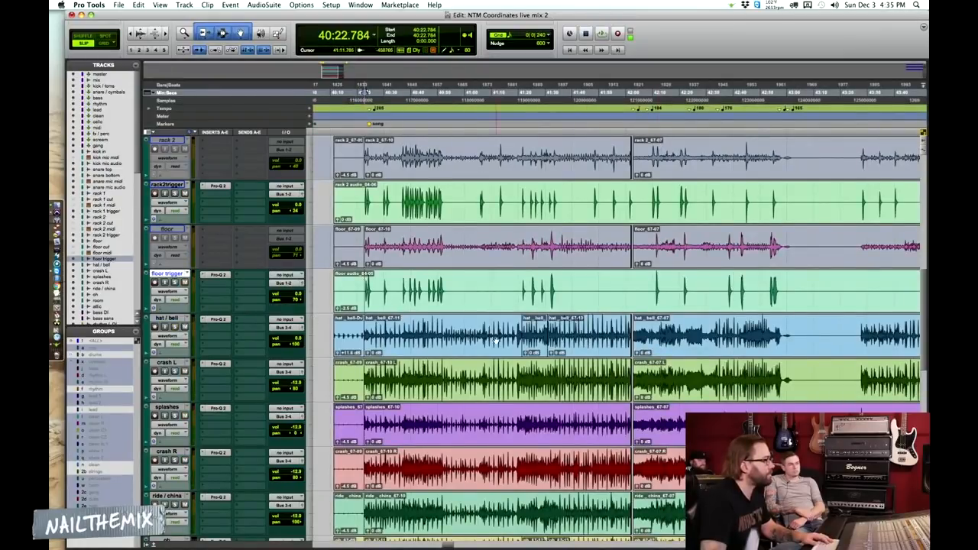
{"action": "scroll", "coordinate": [496, 341], "scroll_direction": "down", "scroll_amount": 5}
{"action": "scroll", "coordinate": [496, 341], "scroll_direction": "up", "scroll_amount": 10}
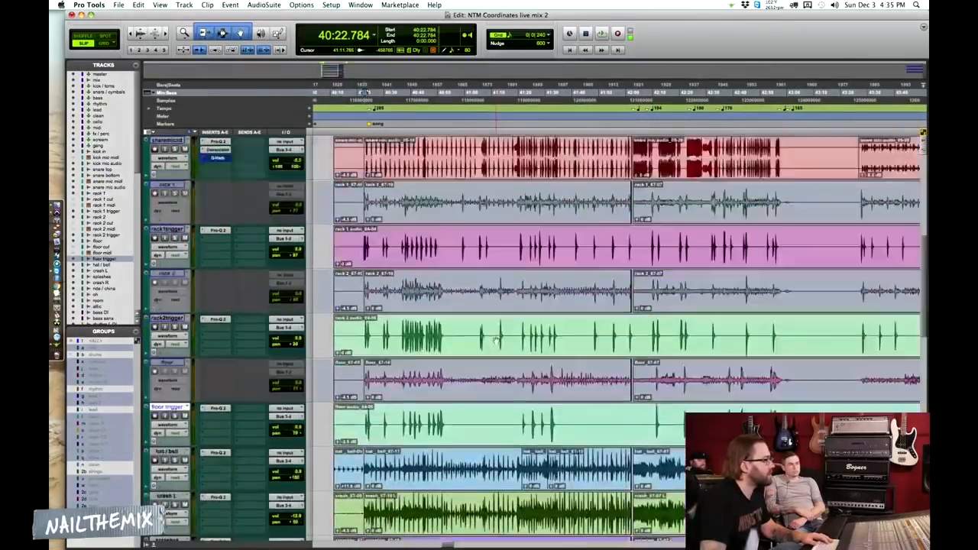
{"action": "left_click", "coordinate": [385, 235]}
{"action": "key", "text": "space"}
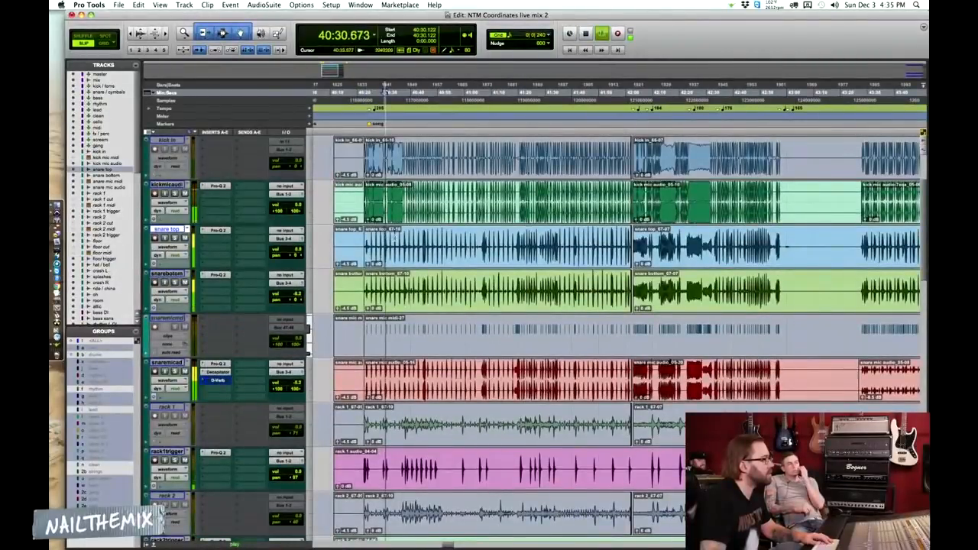
Lower the hat / bell track's volume to about -11 dB during playback, then stop
{"action": "scroll", "coordinate": [239, 184], "scroll_direction": "up", "scroll_amount": 3}
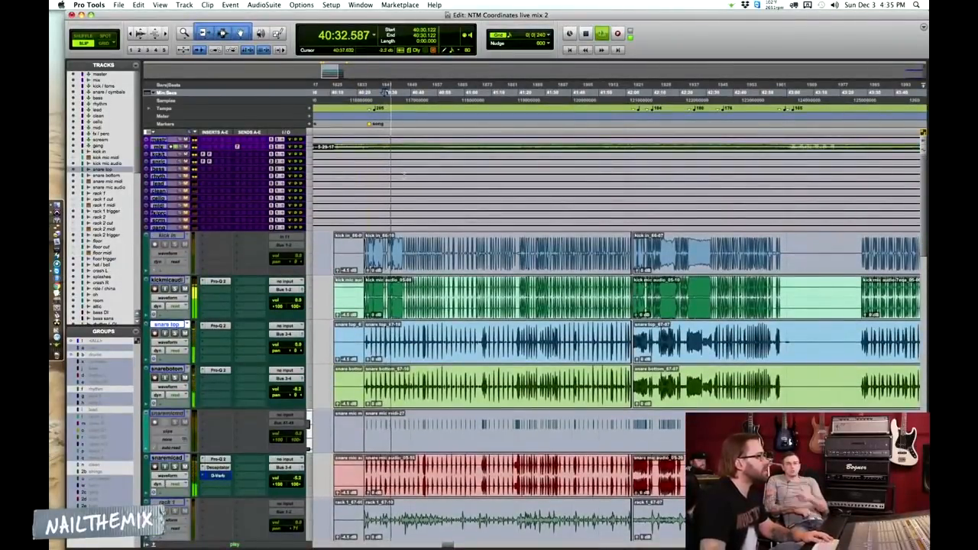
{"action": "scroll", "coordinate": [239, 184], "scroll_direction": "down", "scroll_amount": 3}
{"action": "scroll", "coordinate": [535, 337], "scroll_direction": "down", "scroll_amount": 6}
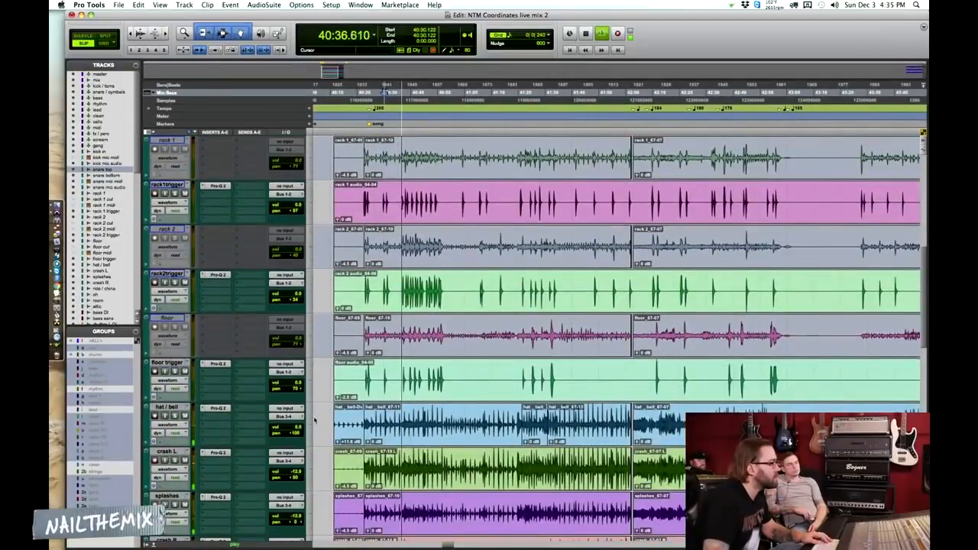
{"action": "left_click_drag", "start_coordinate": [296, 427], "coordinate": [298, 442]}
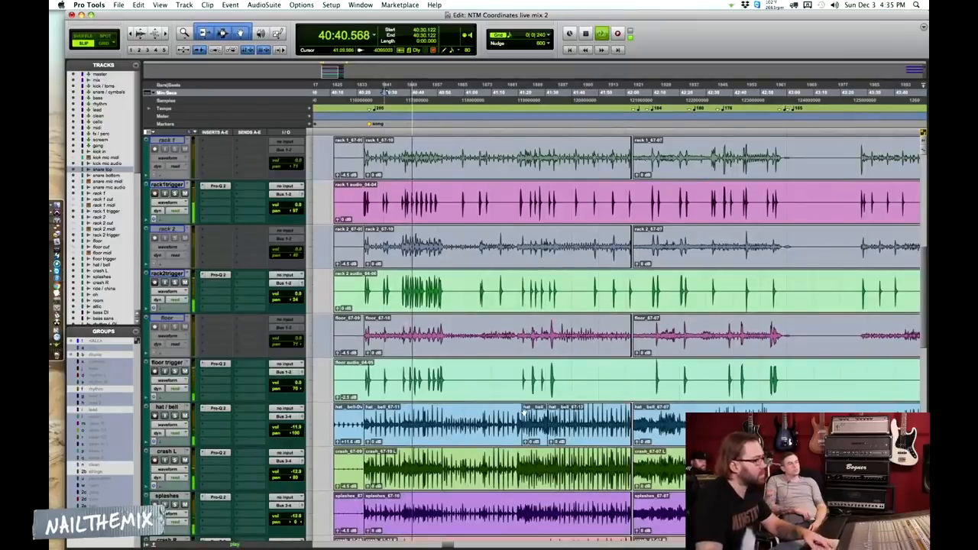
{"action": "key", "text": "space"}
Start playback from 44:30.250 on the floor trigger track, near the end of the song, with the view zoomed around it
{"action": "left_click", "coordinate": [434, 368]}
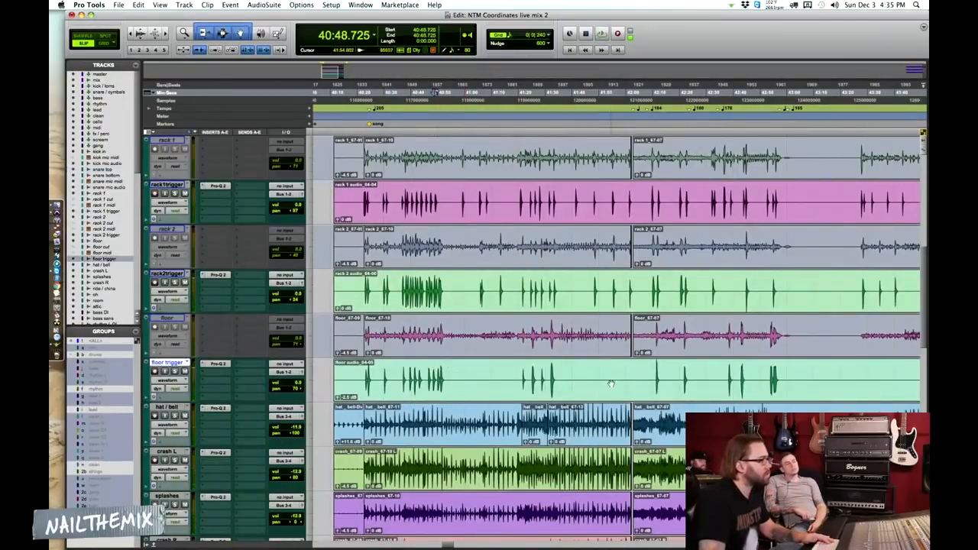
{"action": "left_click", "coordinate": [674, 389]}
{"action": "scroll", "coordinate": [683, 389], "scroll_direction": "right", "scroll_amount": 10}
{"action": "scroll", "coordinate": [677, 391], "scroll_direction": "left", "scroll_amount": 10}
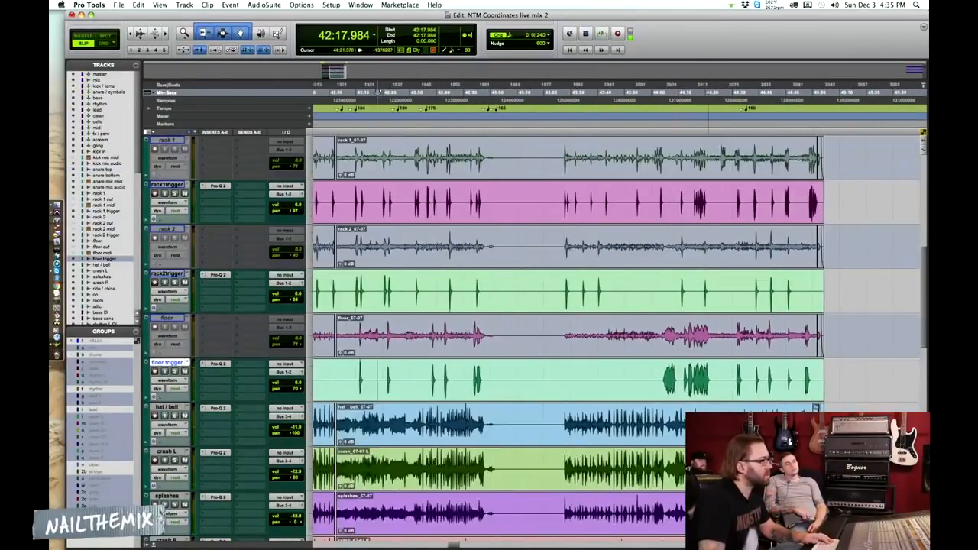
{"action": "left_click", "coordinate": [733, 377]}
{"action": "key", "text": "space"}
{"action": "key", "text": "t"}
{"action": "key", "text": "r"}
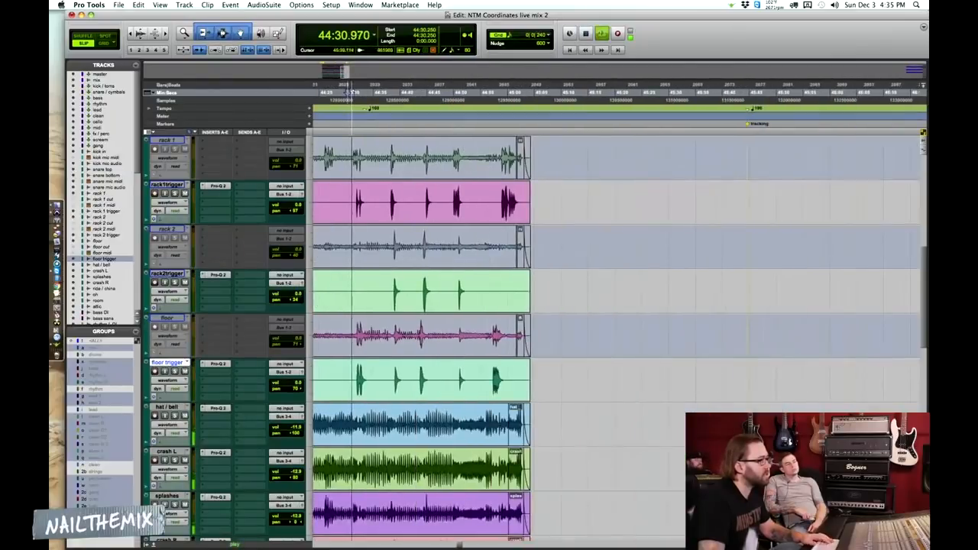
{"action": "key", "text": "t"}
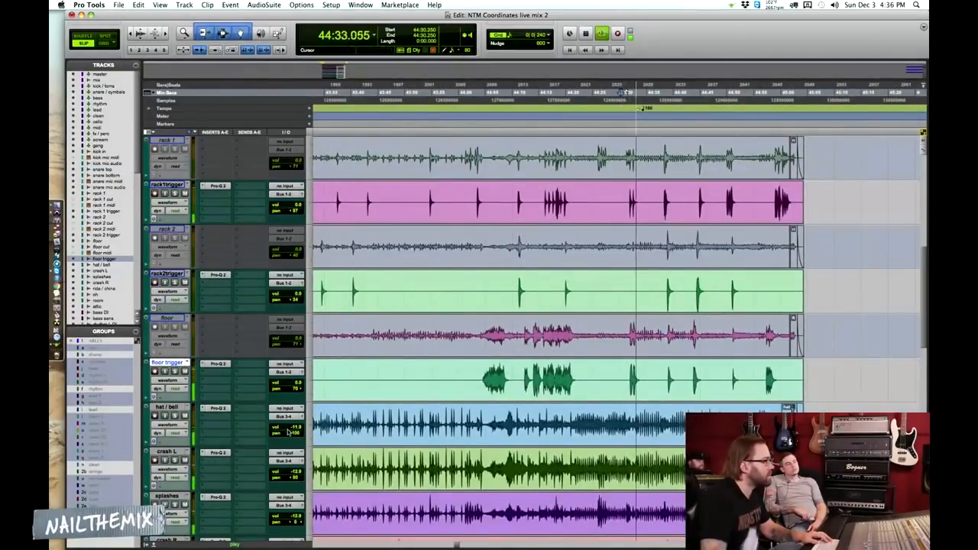
In the mixer, raise hat / bell to -10.1 dB, oh to -8.6 dB, and room and attic to about -9.5 dB
{"action": "key", "text": "super+equal"}
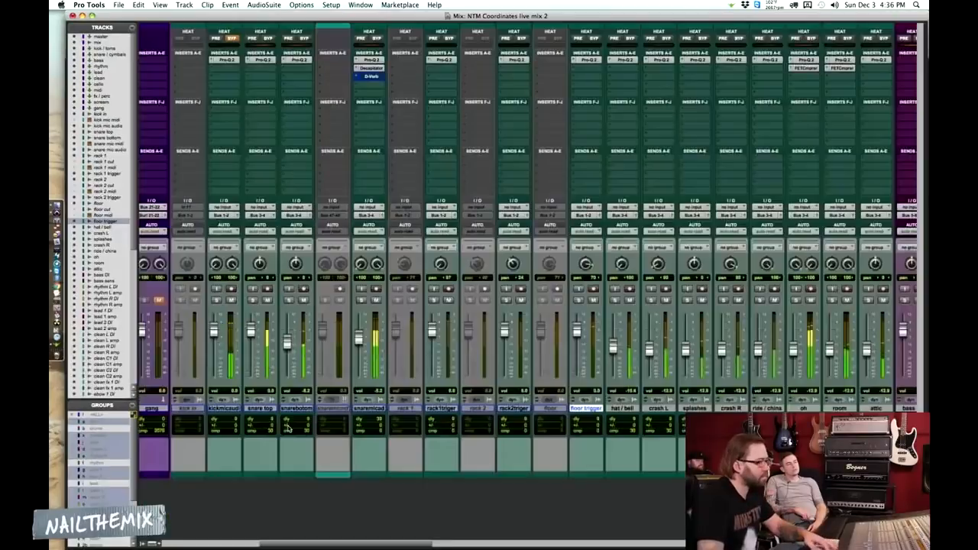
{"action": "scroll", "coordinate": [464, 340], "scroll_direction": "right", "scroll_amount": 5}
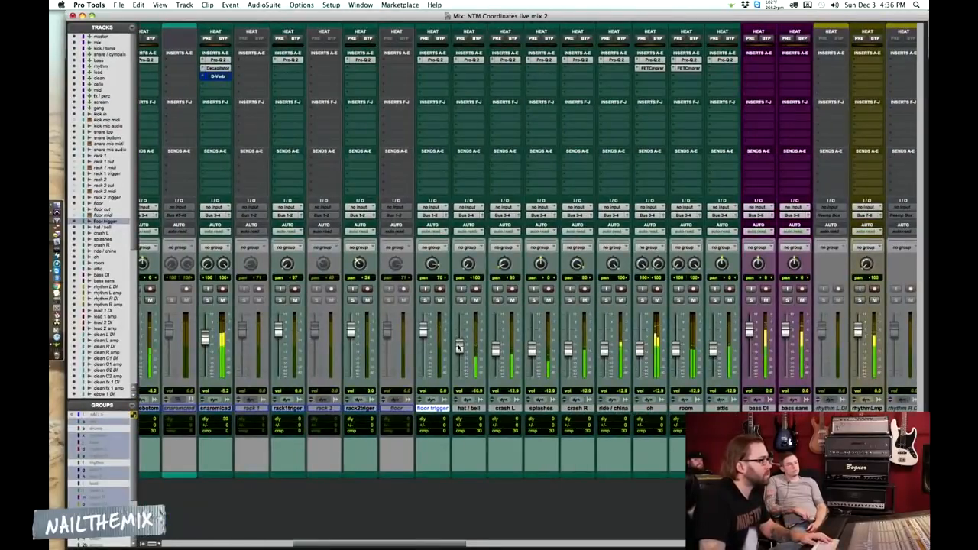
{"action": "mouse_move", "coordinate": [641, 349]}
{"action": "left_mouse_down"}
{"action": "mouse_move", "coordinate": [646, 322]}
{"action": "mouse_move", "coordinate": [646, 378]}
{"action": "mouse_move", "coordinate": [648, 343]}
{"action": "left_mouse_up"}
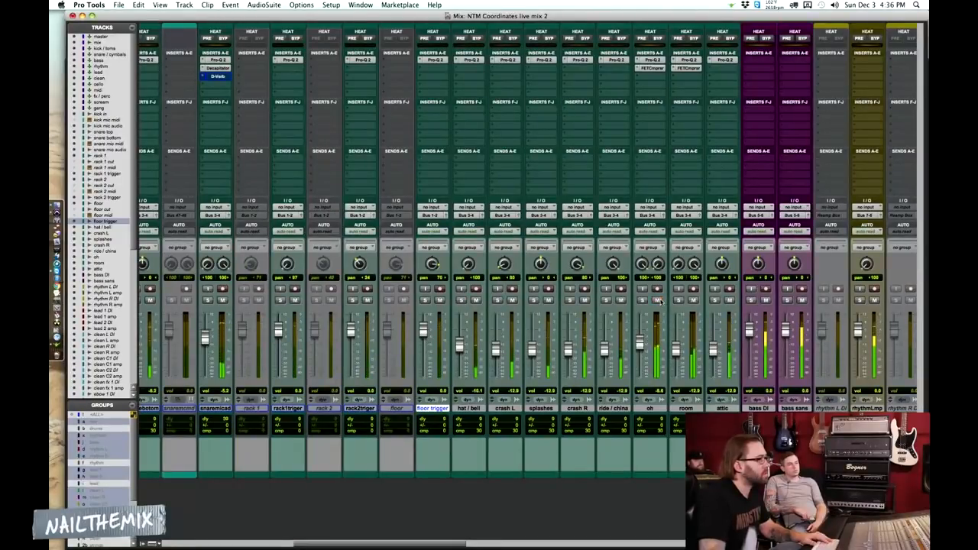
{"action": "scroll", "coordinate": [611, 329], "scroll_direction": "right", "scroll_amount": 3}
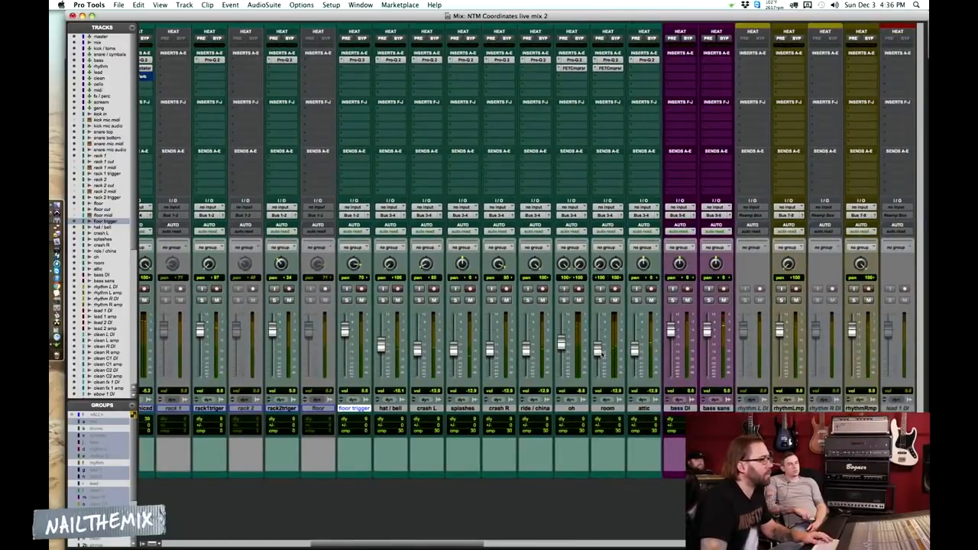
{"action": "left_click_drag", "start_coordinate": [597, 353], "coordinate": [634, 347]}
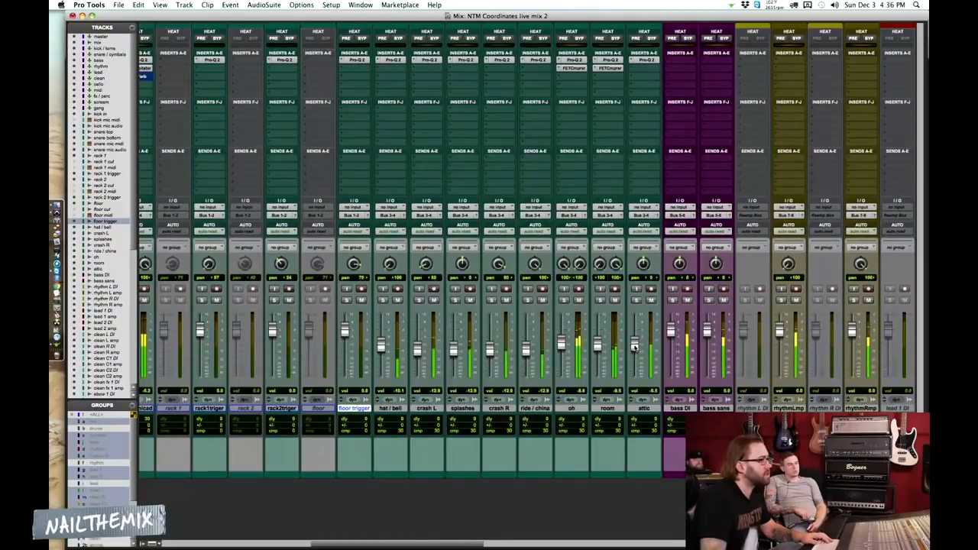
Compare the oh, room and attic tracks by soloing them individually and together, then clear the solos
{"action": "left_click", "coordinate": [600, 301]}
{"action": "left_click", "coordinate": [601, 302]}
{"action": "left_click", "coordinate": [637, 301]}
{"action": "left_click", "coordinate": [637, 301]}
{"action": "left_click", "coordinate": [564, 302]}
{"action": "left_click", "coordinate": [601, 300]}
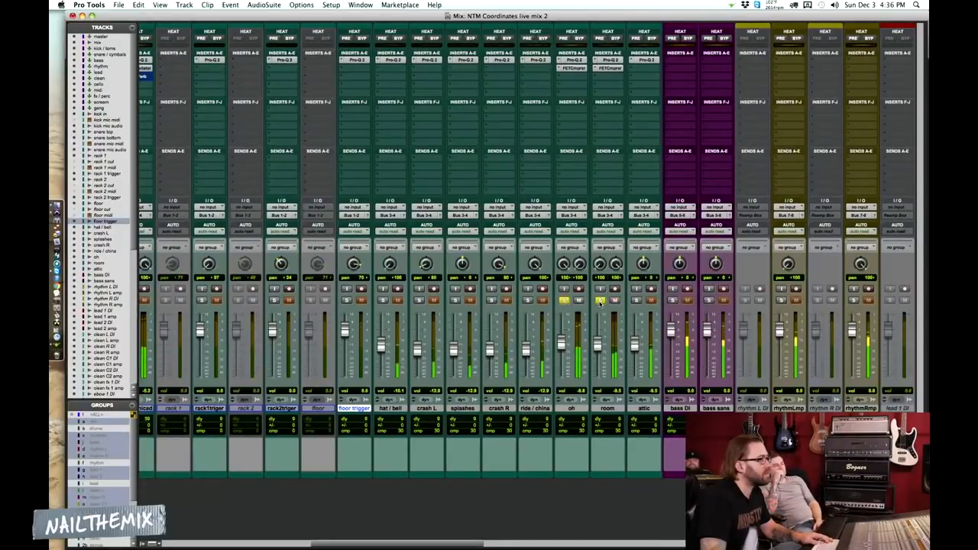
{"action": "left_click", "coordinate": [638, 301]}
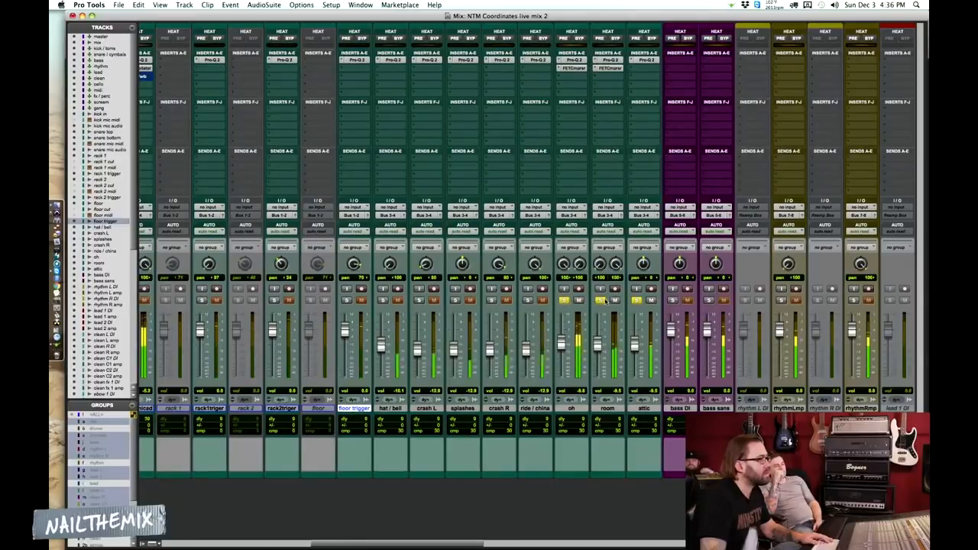
{"action": "left_click", "coordinate": [565, 301]}
{"action": "left_click", "coordinate": [638, 301]}
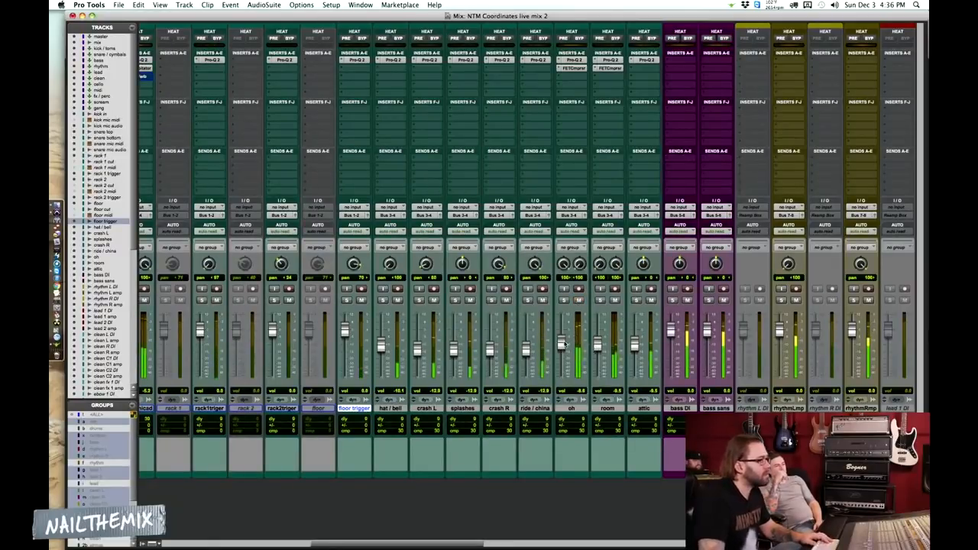
Lower room to about -12.5 dB and oh to about -12.9 dB, and raise ride / china and hat / bell to about -9.3 dB
{"action": "left_click_drag", "start_coordinate": [598, 346], "coordinate": [600, 350]}
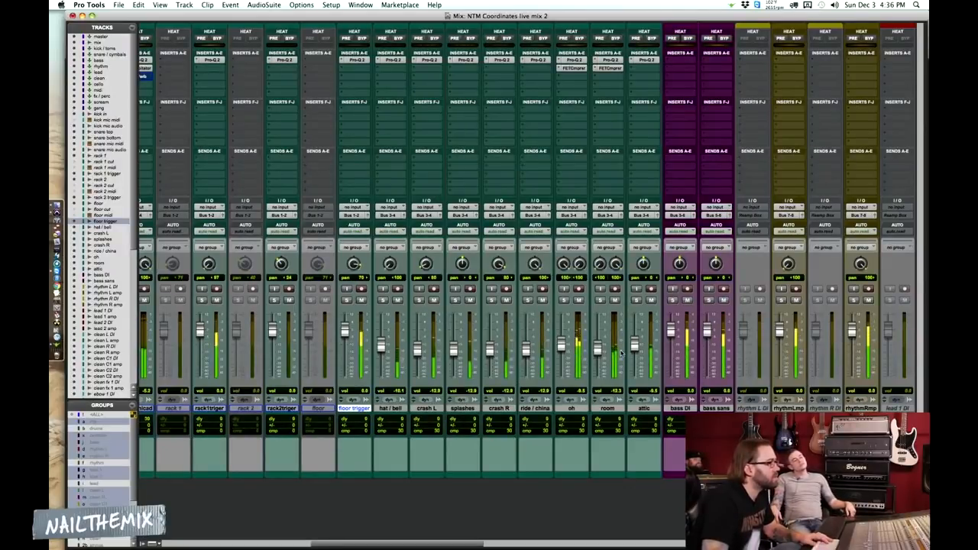
{"action": "left_click_drag", "start_coordinate": [562, 346], "coordinate": [563, 348]}
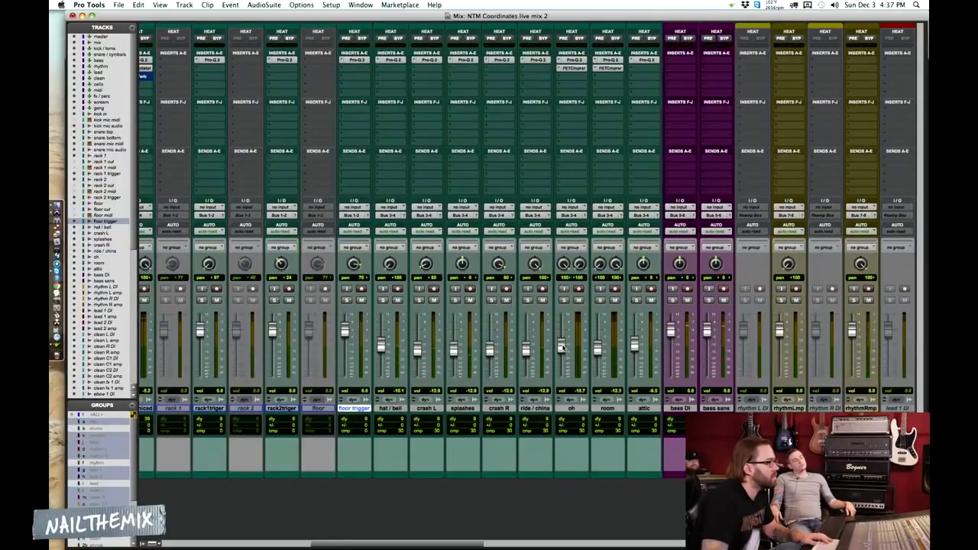
{"action": "left_click_drag", "start_coordinate": [562, 347], "coordinate": [563, 350]}
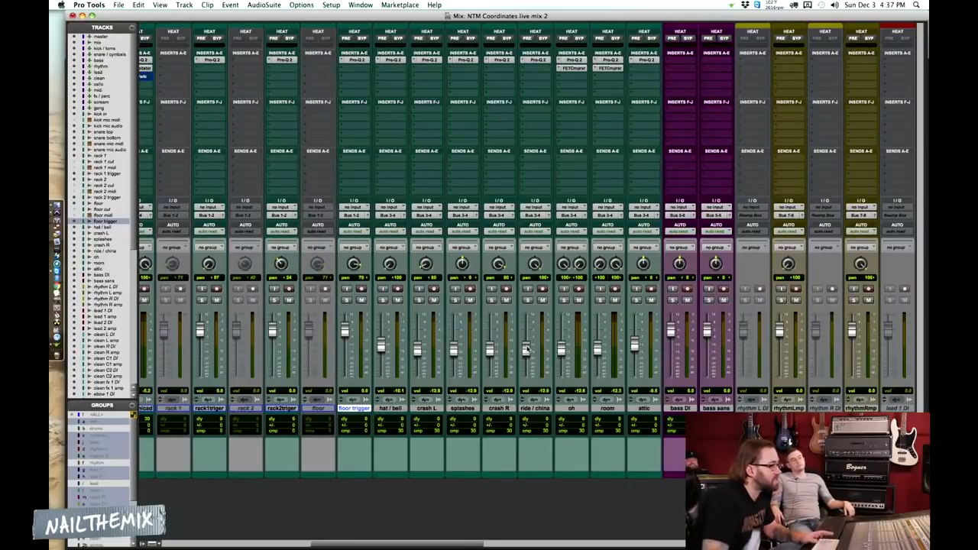
{"action": "left_click_drag", "start_coordinate": [527, 352], "coordinate": [528, 345]}
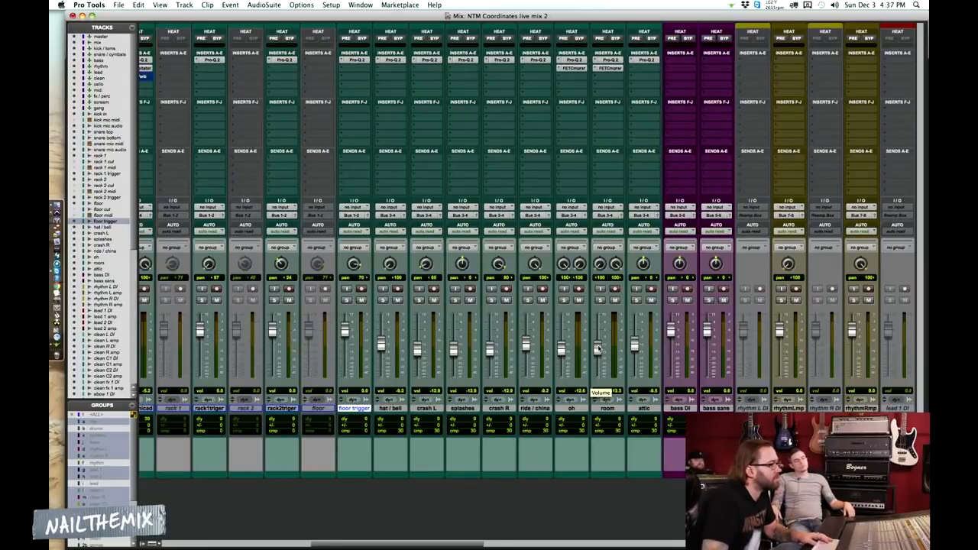
Fine-tune the attic fader and check that track briefly in solo during playback
{"action": "mouse_move", "coordinate": [633, 341]}
{"action": "left_mouse_down"}
{"action": "mouse_move", "coordinate": [634, 376]}
{"action": "mouse_move", "coordinate": [637, 323]}
{"action": "mouse_move", "coordinate": [641, 361]}
{"action": "mouse_move", "coordinate": [640, 346]}
{"action": "left_mouse_up"}
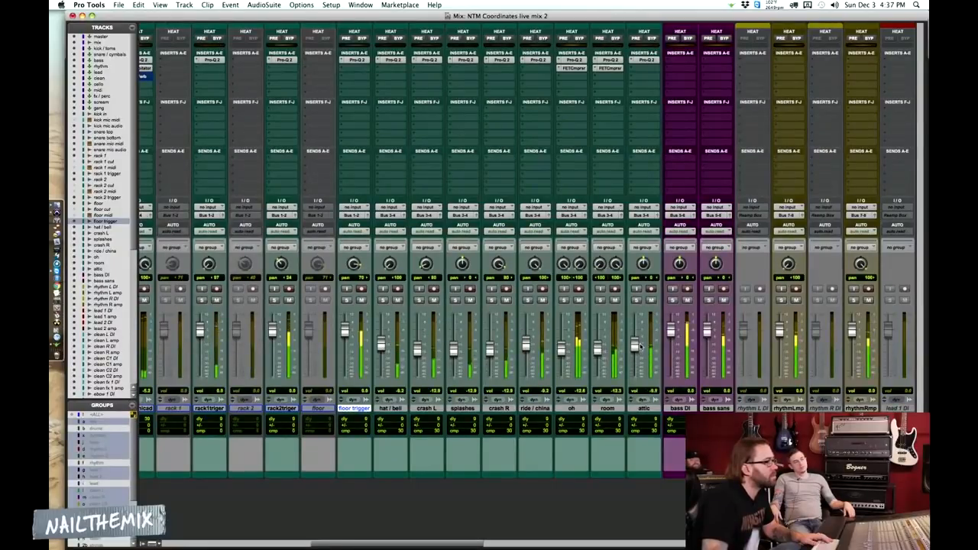
{"action": "left_click", "coordinate": [635, 300]}
{"action": "left_click", "coordinate": [637, 301]}
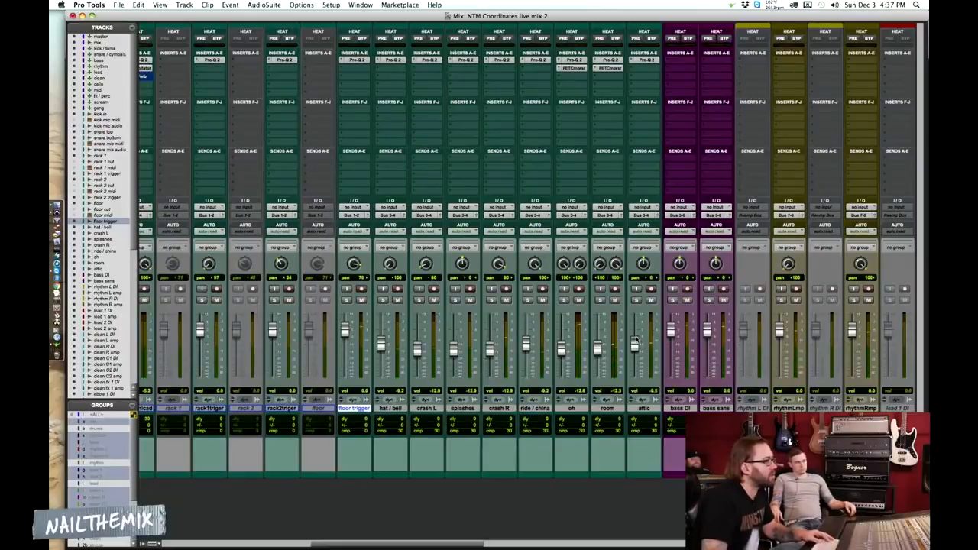